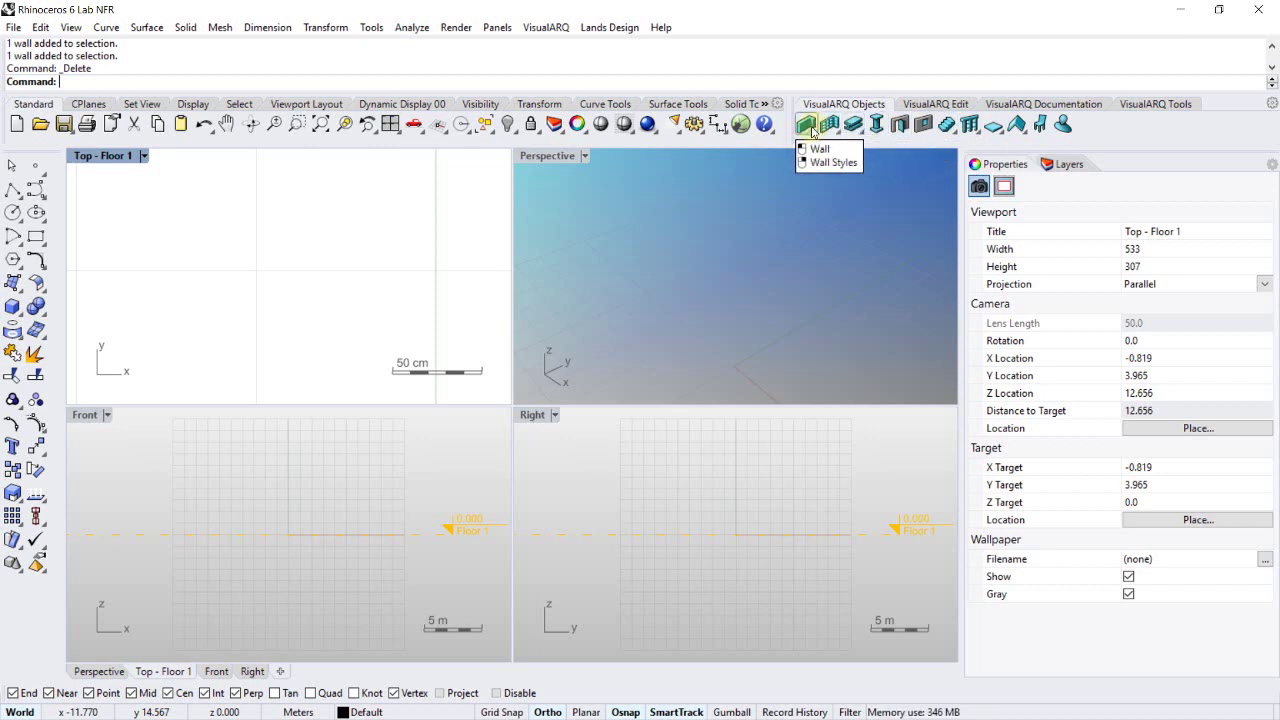
Draw a straight Block on Mtl. Stud wall, 3 m high, between two points in Perspective
{"action": "left_click", "coordinate": [808, 127]}
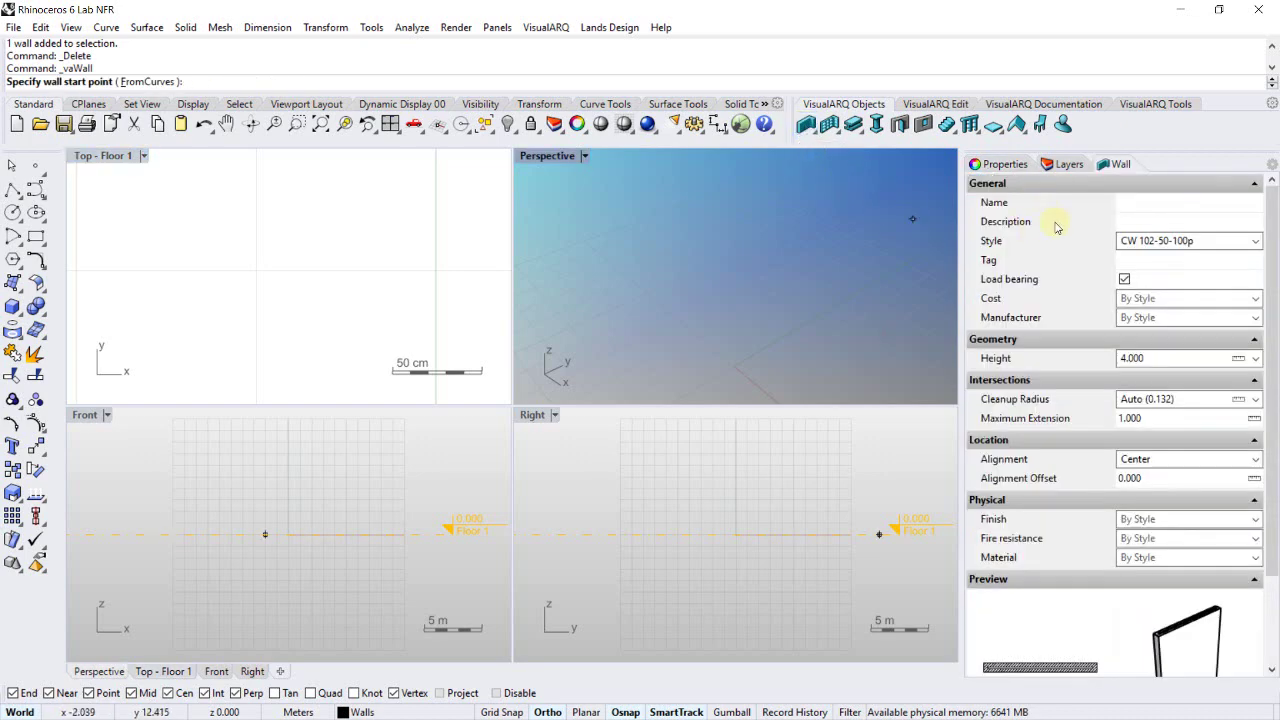
{"action": "left_click", "coordinate": [1256, 243]}
{"action": "scroll", "coordinate": [1175, 298], "scroll_direction": "up", "scroll_amount": 3}
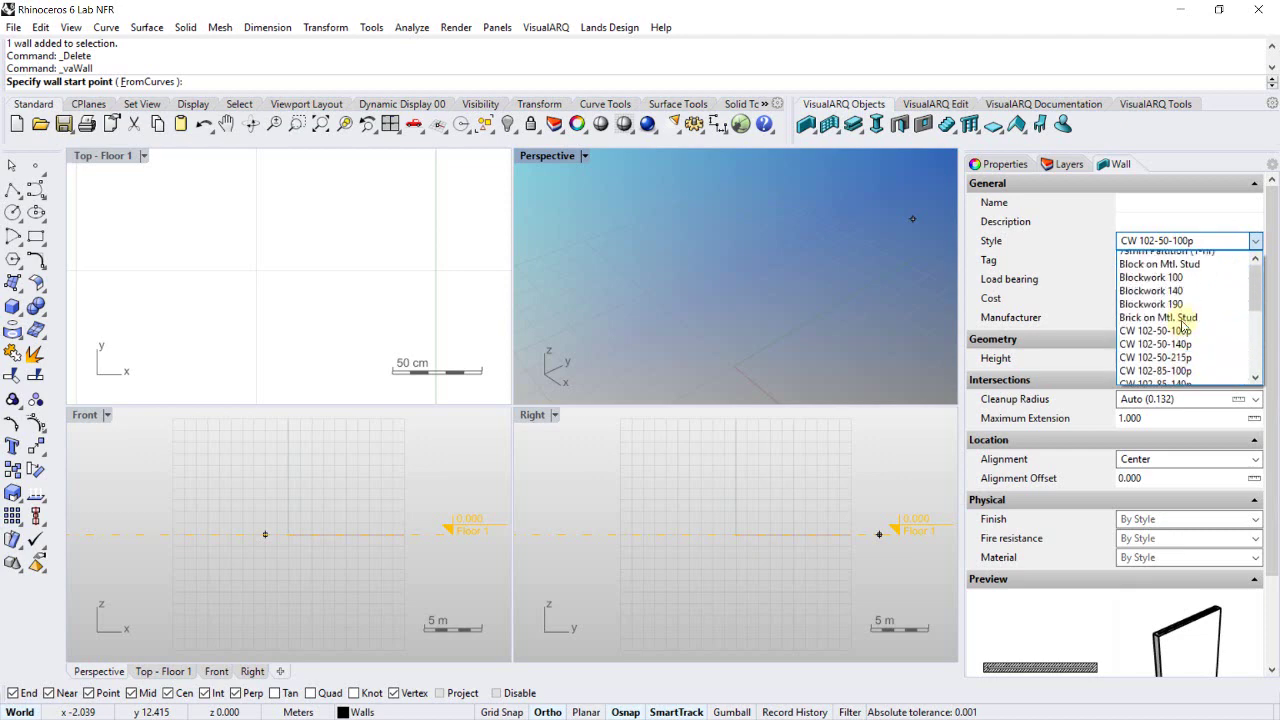
{"action": "left_click", "coordinate": [1160, 297]}
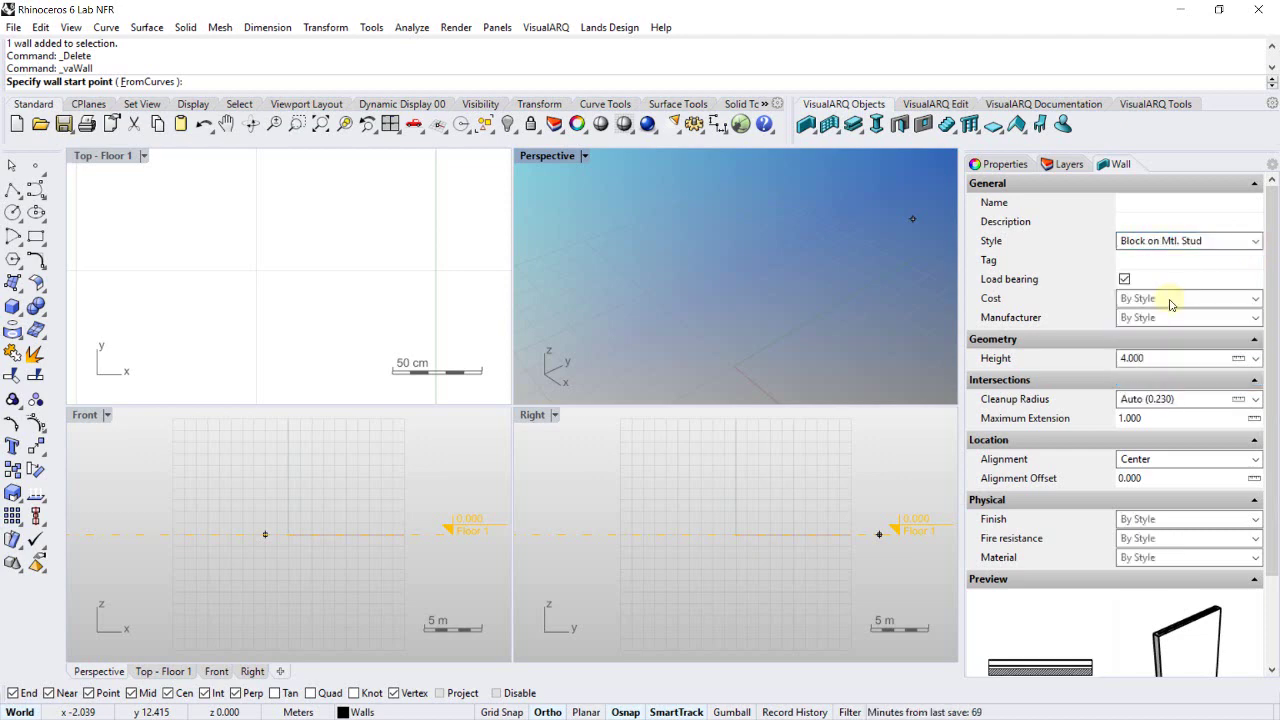
{"action": "left_click", "coordinate": [1178, 363]}
{"action": "type", "text": "3"}
{"action": "key", "text": "Return"}
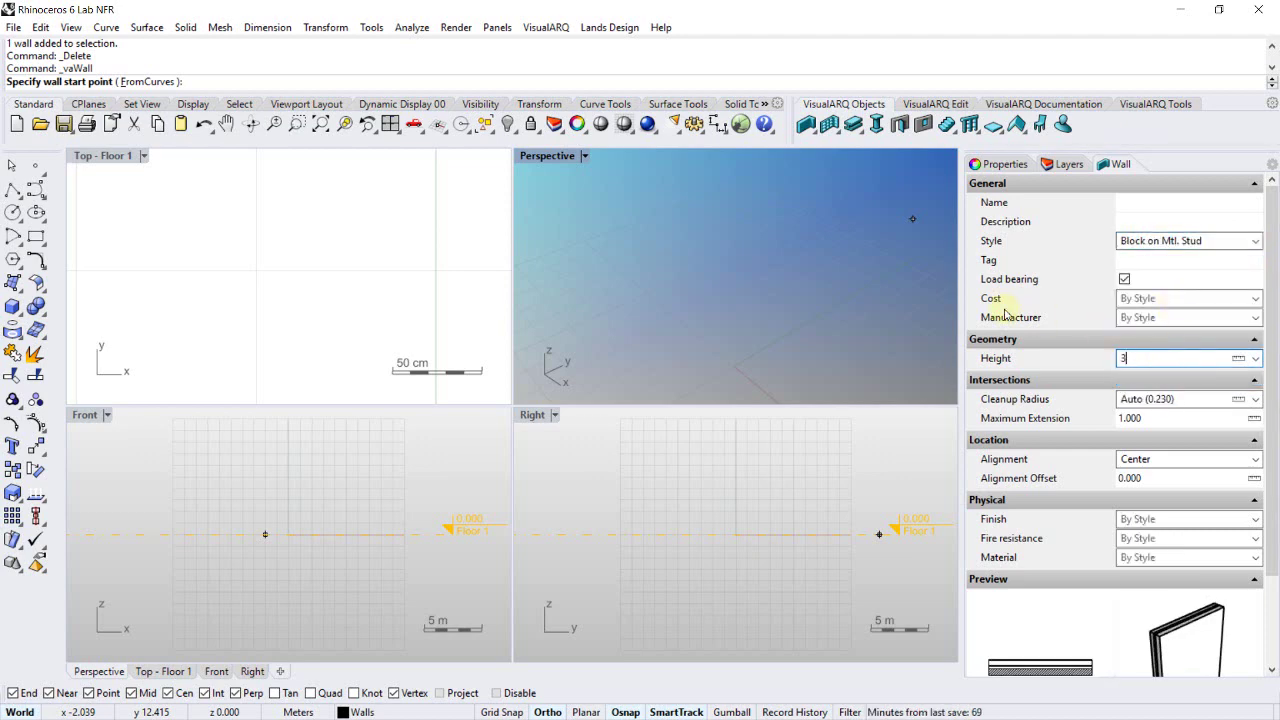
{"action": "left_click", "coordinate": [642, 336]}
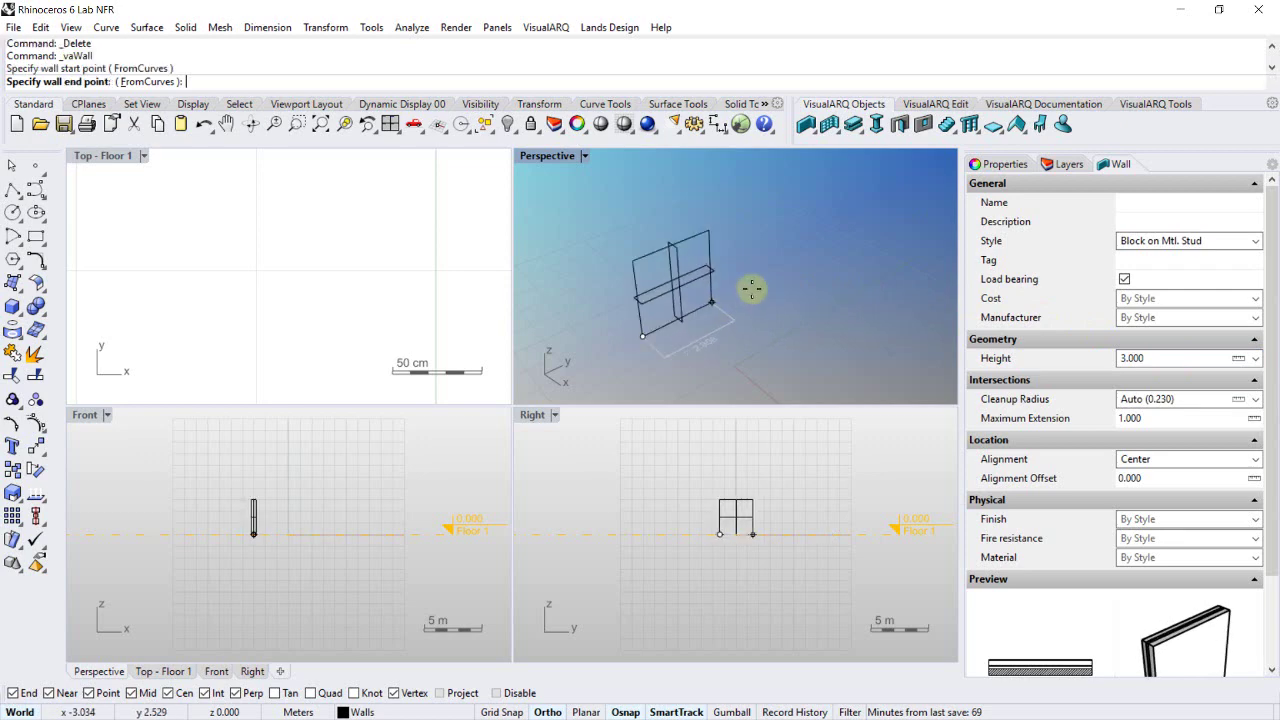
{"action": "left_click", "coordinate": [818, 260]}
{"action": "key", "text": "Return"}
{"action": "key", "text": "Return"}
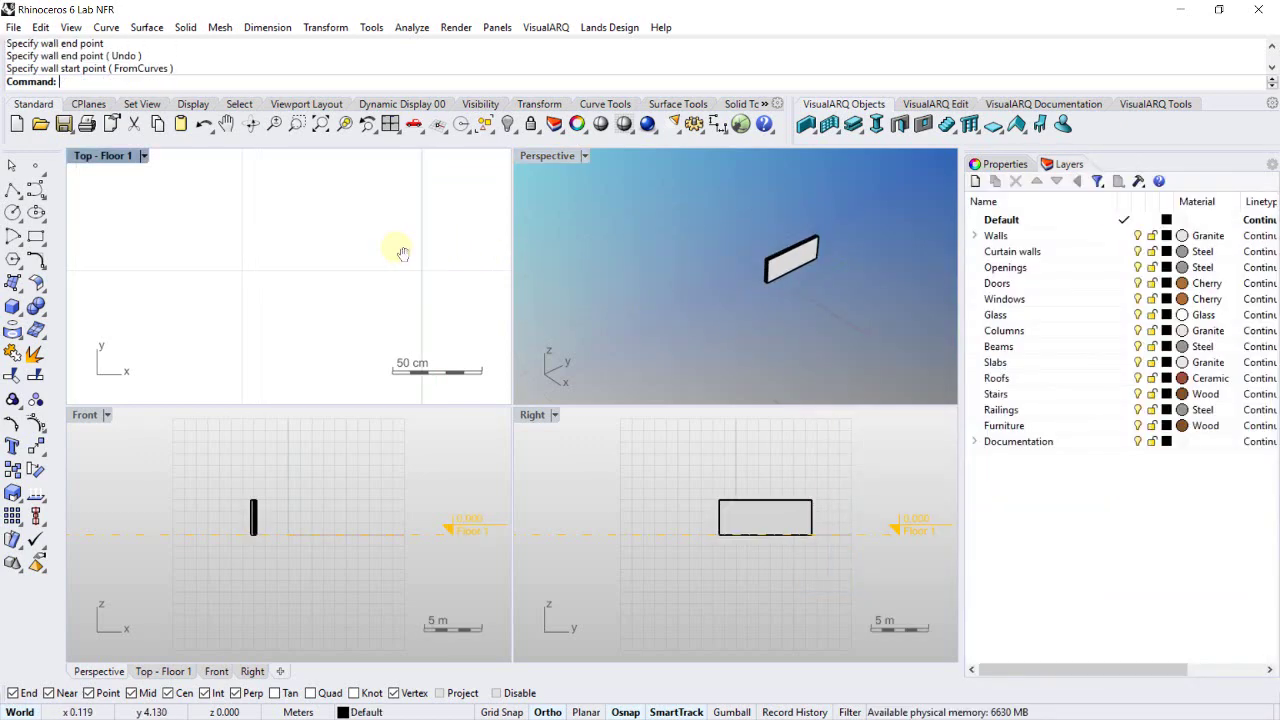
Zoom in on the new wall in the Top and Perspective views and select it
{"action": "scroll", "coordinate": [343, 251], "scroll_direction": "down", "scroll_amount": 5}
{"action": "scroll", "coordinate": [229, 257], "scroll_direction": "up", "scroll_amount": 3}
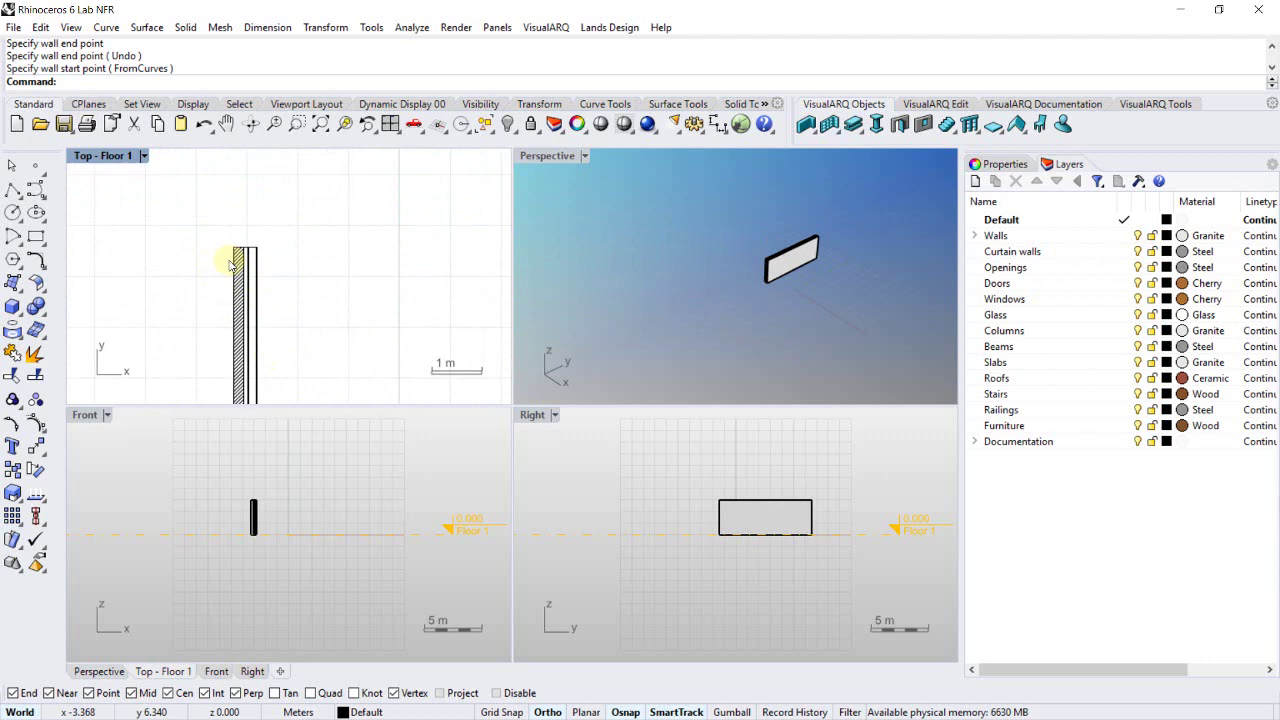
{"action": "scroll", "coordinate": [810, 265], "scroll_direction": "up", "scroll_amount": 1}
{"action": "scroll", "coordinate": [808, 260], "scroll_direction": "up", "scroll_amount": 3}
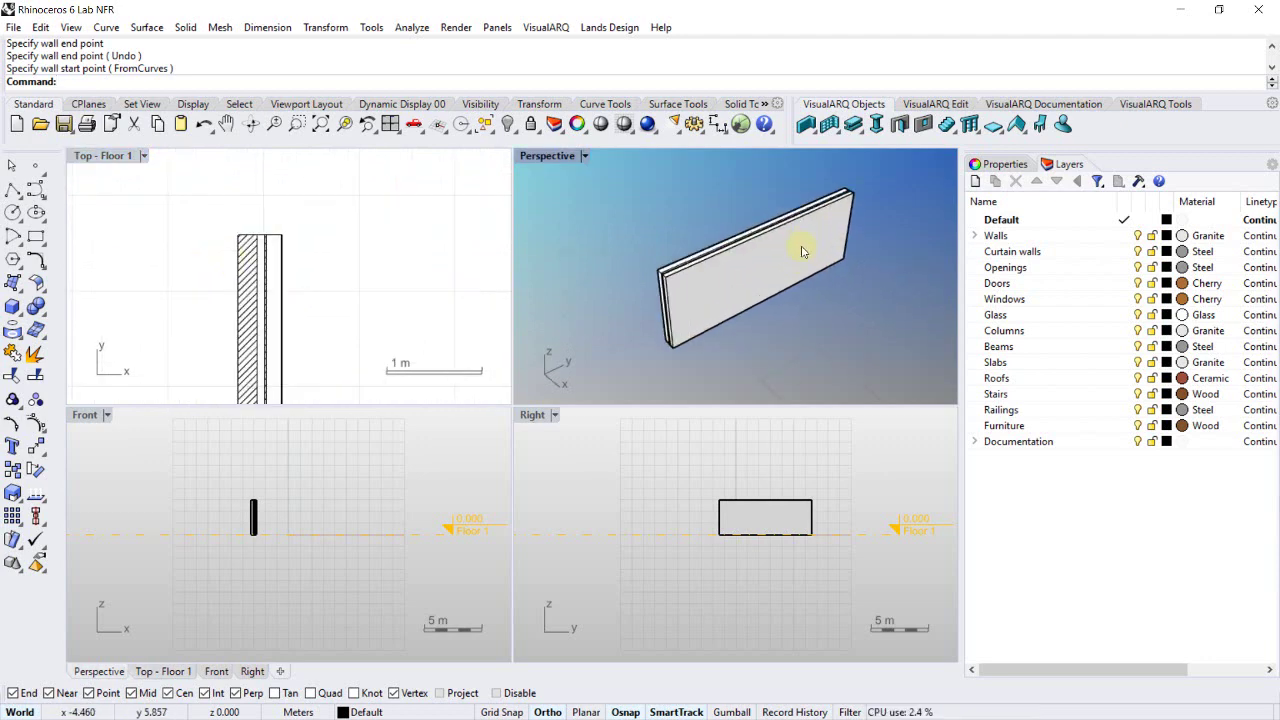
{"action": "right_click_drag", "start_coordinate": [801, 251], "coordinate": [750, 252], "text": "shift"}
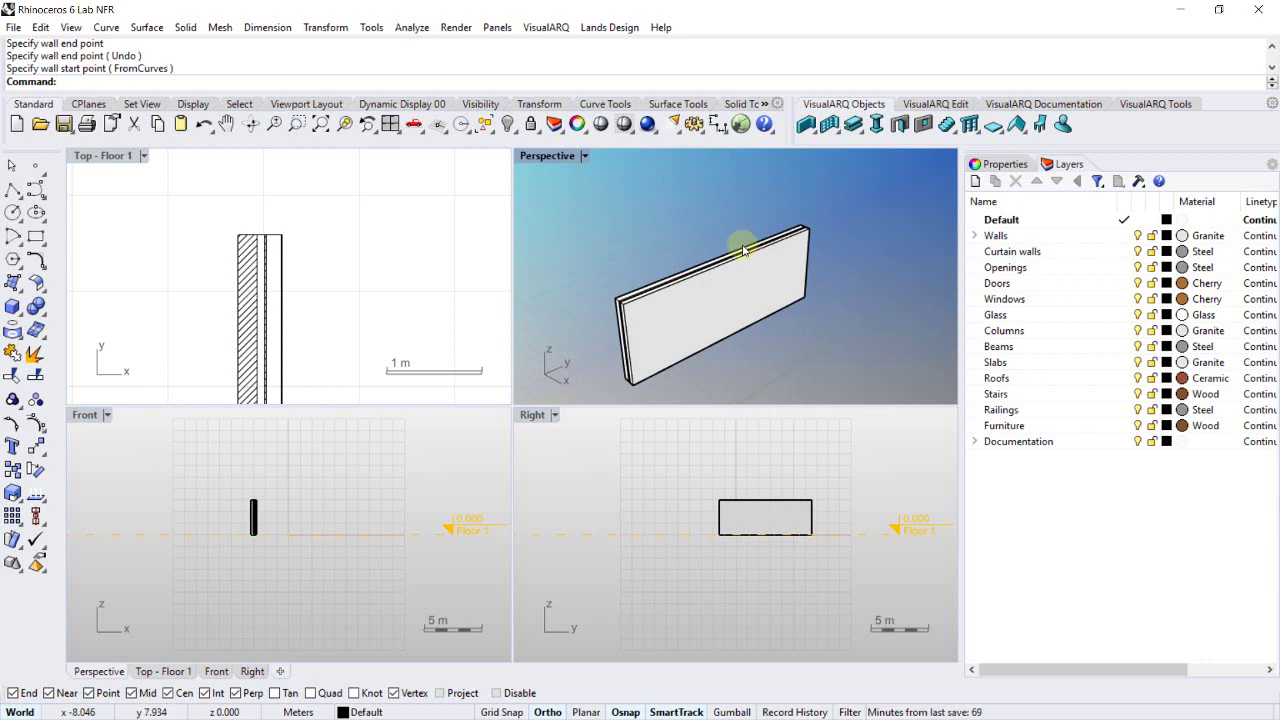
{"action": "left_click", "coordinate": [737, 258]}
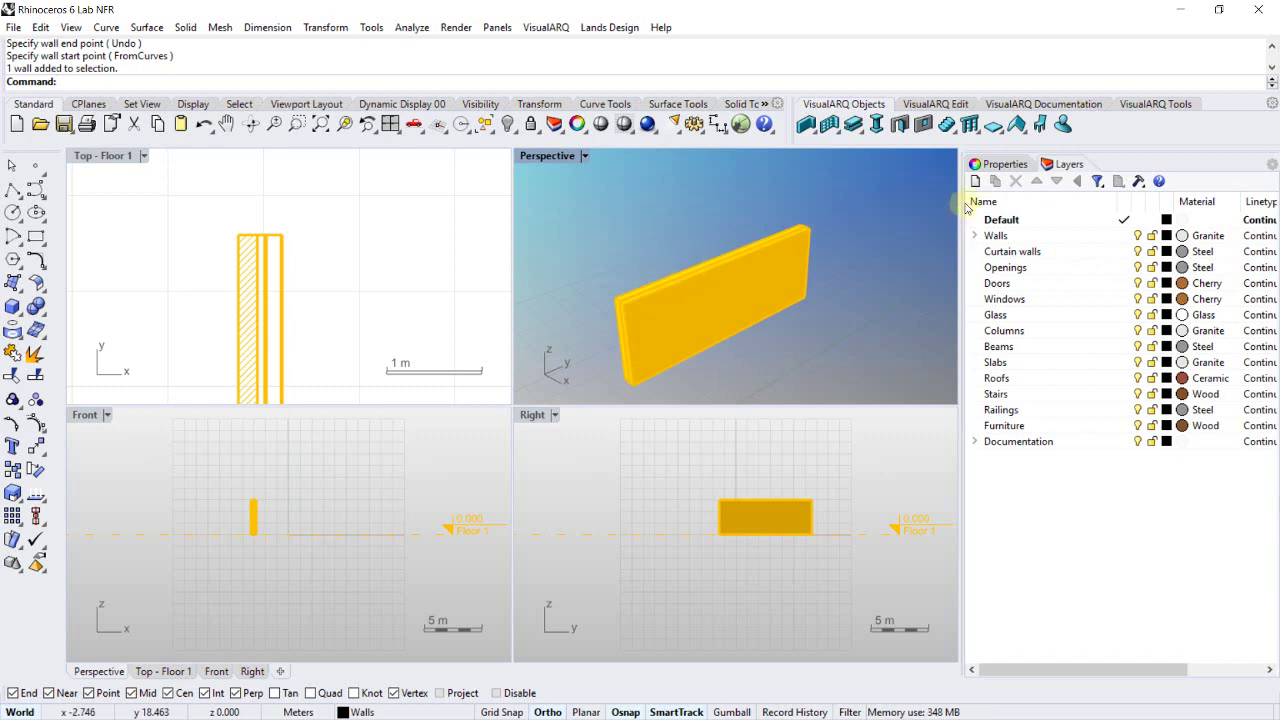
On the VisualARQ Wall properties page, set the style to Generic 100mm and height to 4
{"action": "left_click", "coordinate": [1002, 166]}
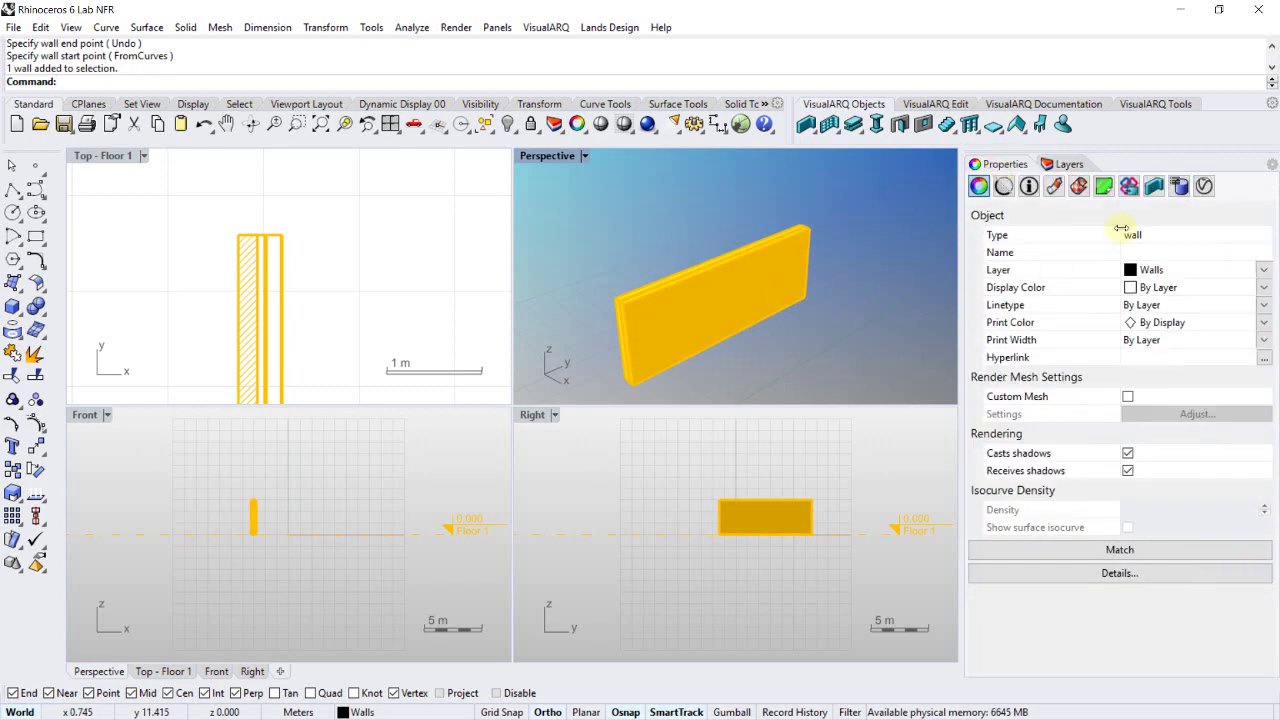
{"action": "left_click", "coordinate": [1154, 188]}
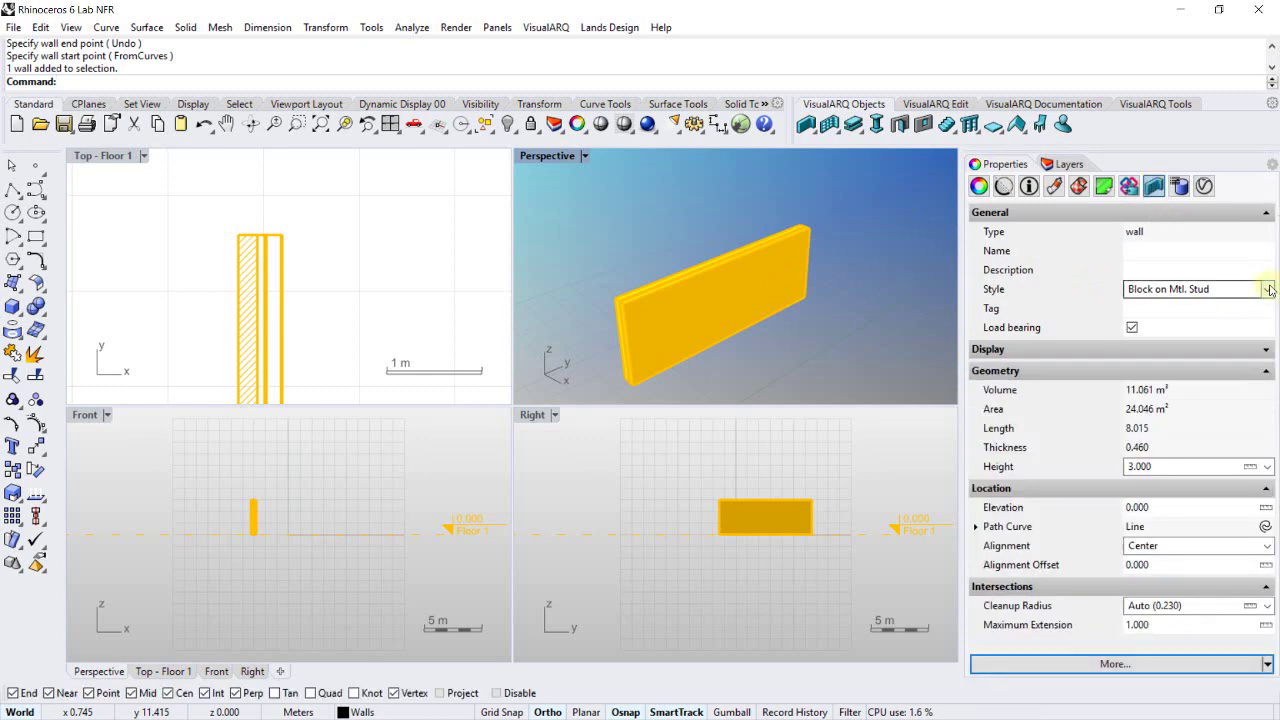
{"action": "left_click", "coordinate": [1190, 289]}
{"action": "scroll", "coordinate": [1196, 352], "scroll_direction": "up", "scroll_amount": 1}
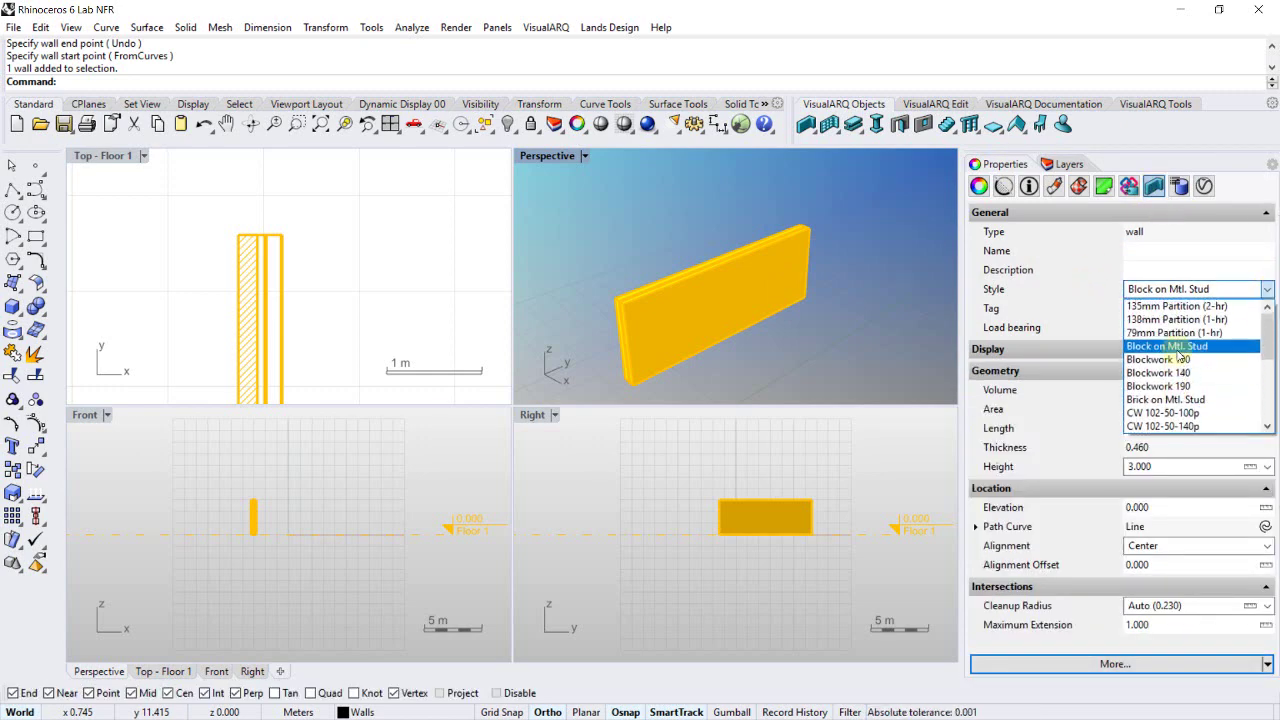
{"action": "scroll", "coordinate": [1175, 390], "scroll_direction": "down", "scroll_amount": 3}
{"action": "left_click", "coordinate": [1160, 392]}
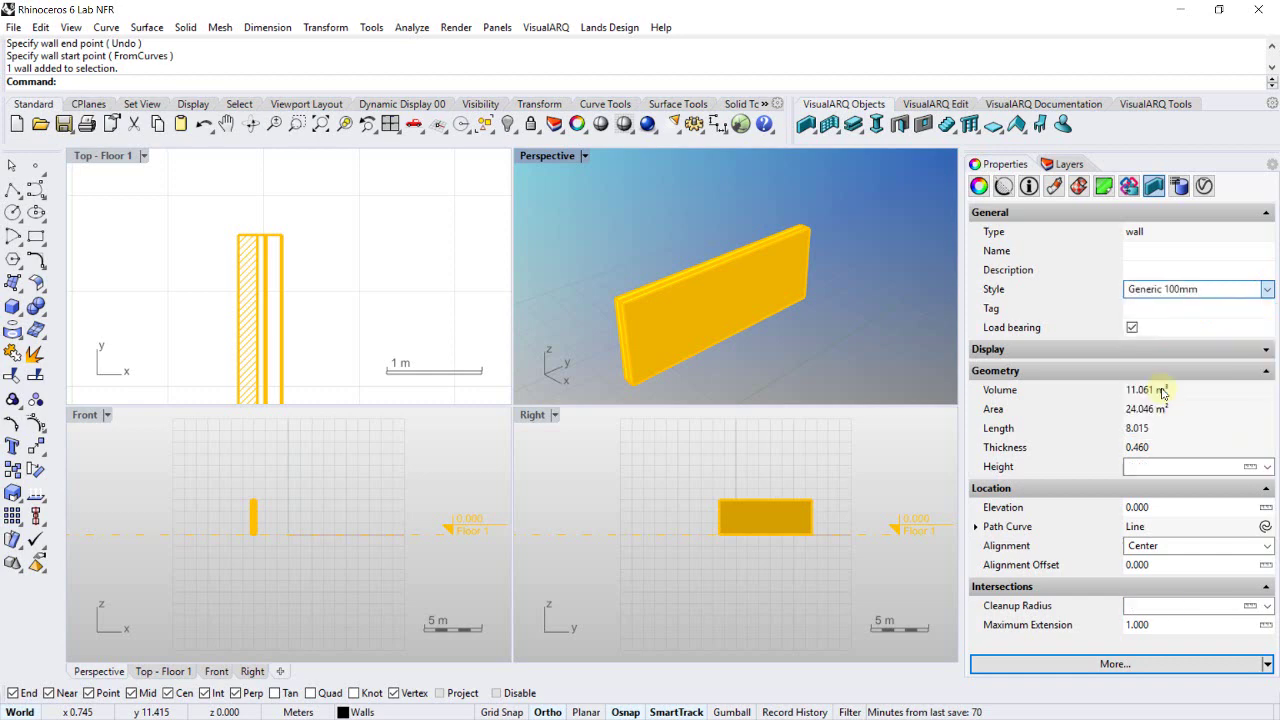
{"action": "left_click", "coordinate": [1150, 466]}
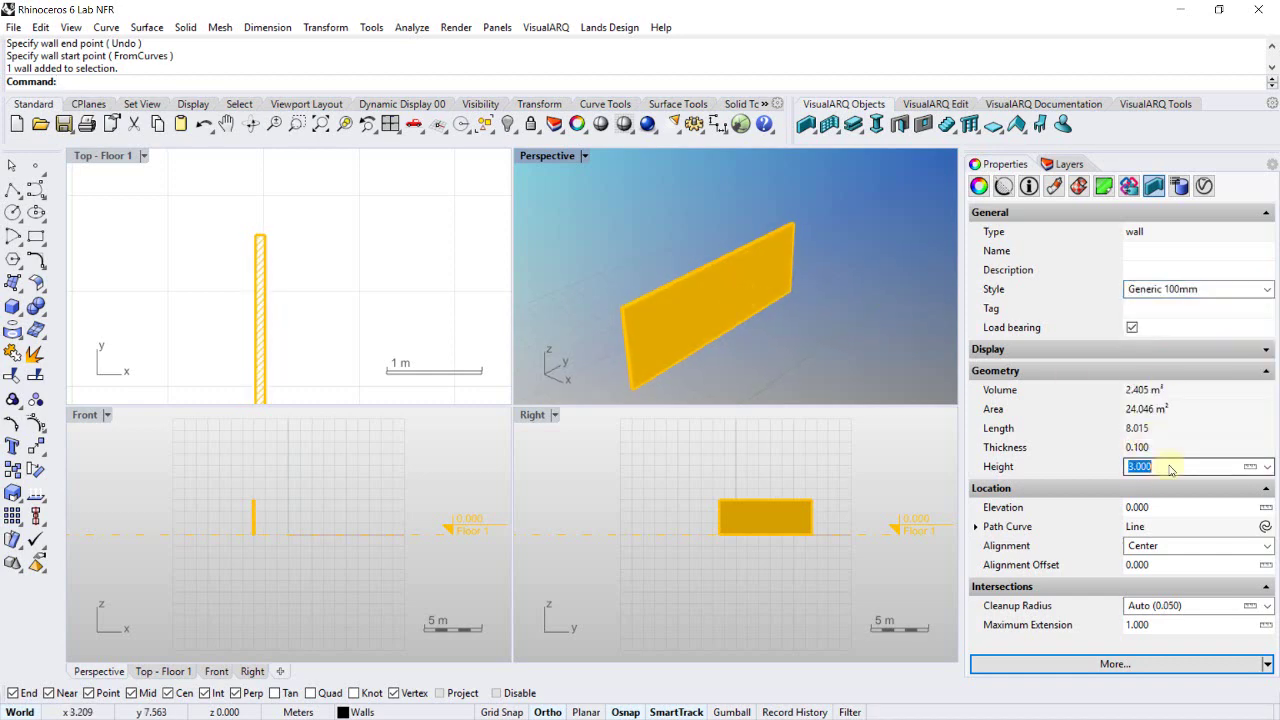
{"action": "type", "text": "4"}
{"action": "key", "text": "Return"}
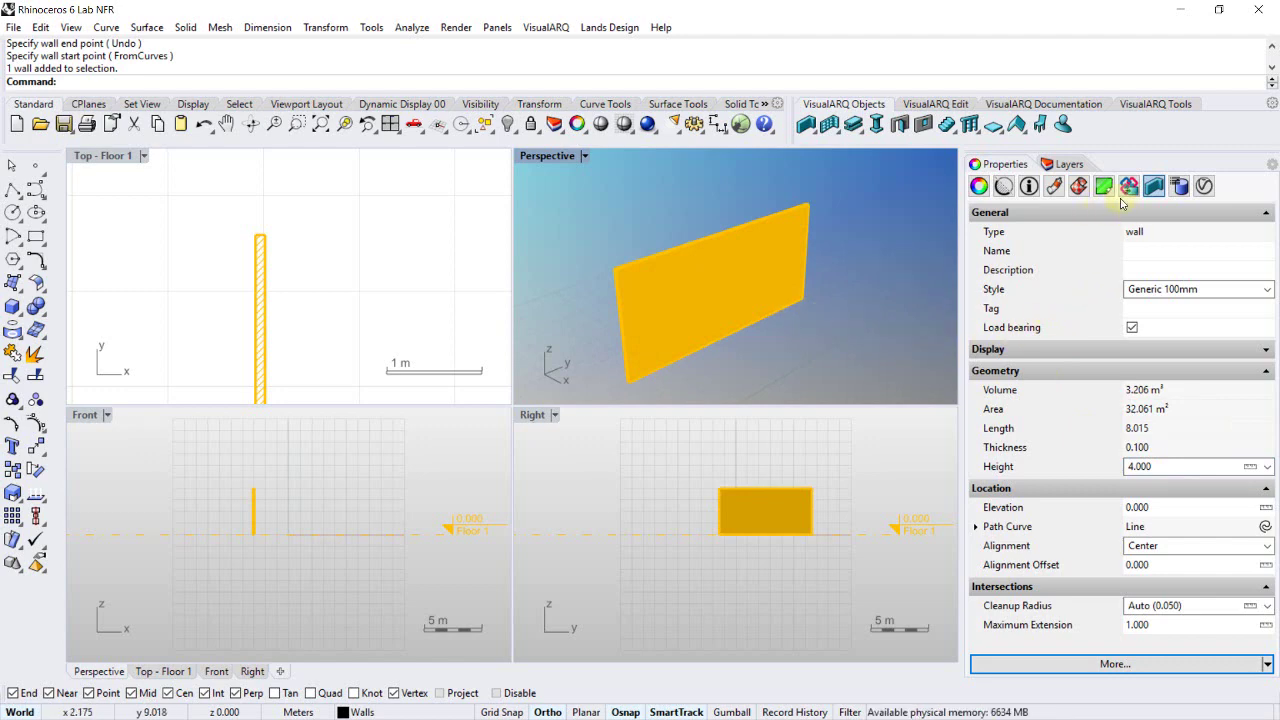
{"action": "left_click", "coordinate": [1135, 106]}
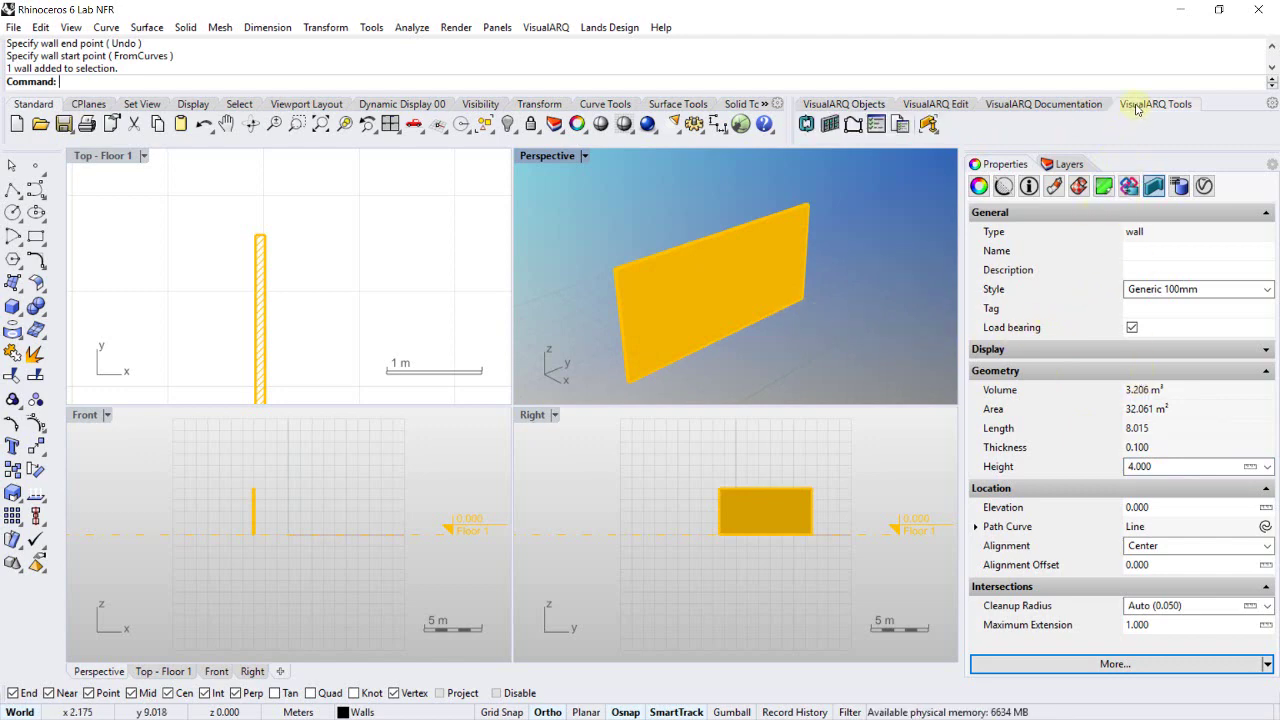
In the VisualARQ Object Properties dialog, set style CW 102-85-215p and height 3, then apply
{"action": "left_click", "coordinate": [875, 124]}
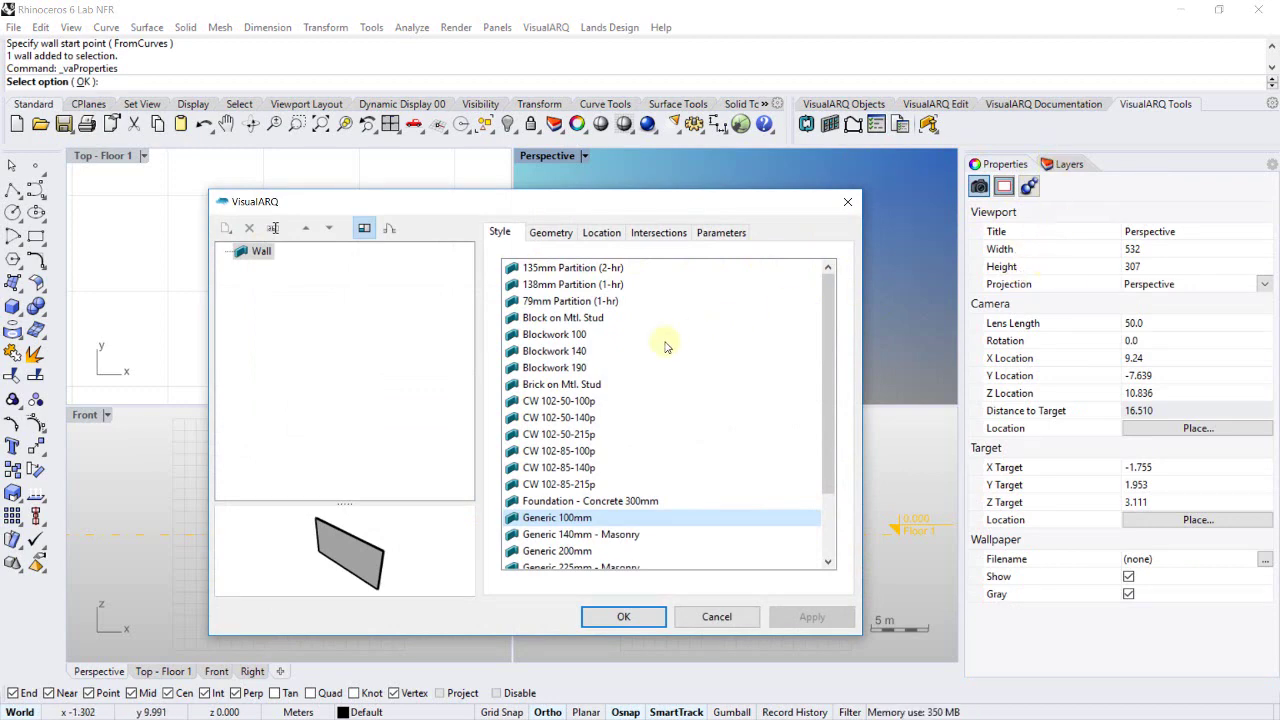
{"action": "left_click", "coordinate": [550, 486]}
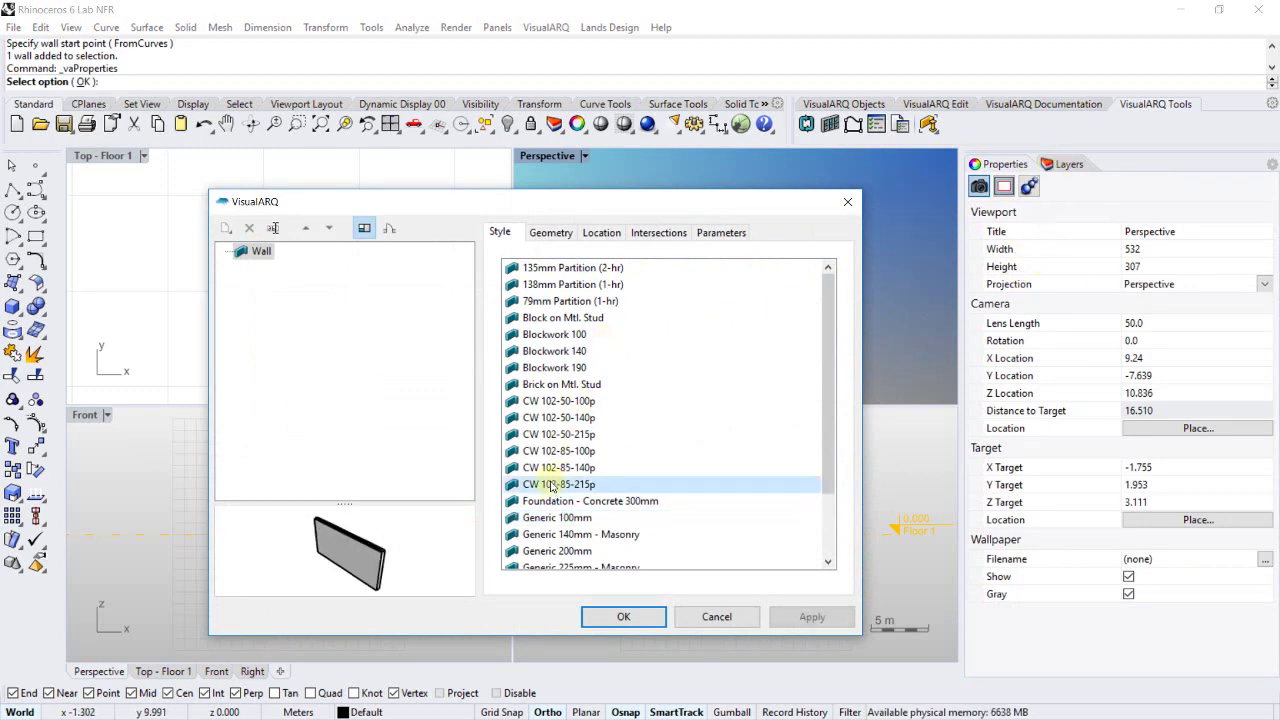
{"action": "left_click", "coordinate": [564, 236]}
{"action": "left_click_drag", "start_coordinate": [701, 374], "coordinate": [630, 380]}
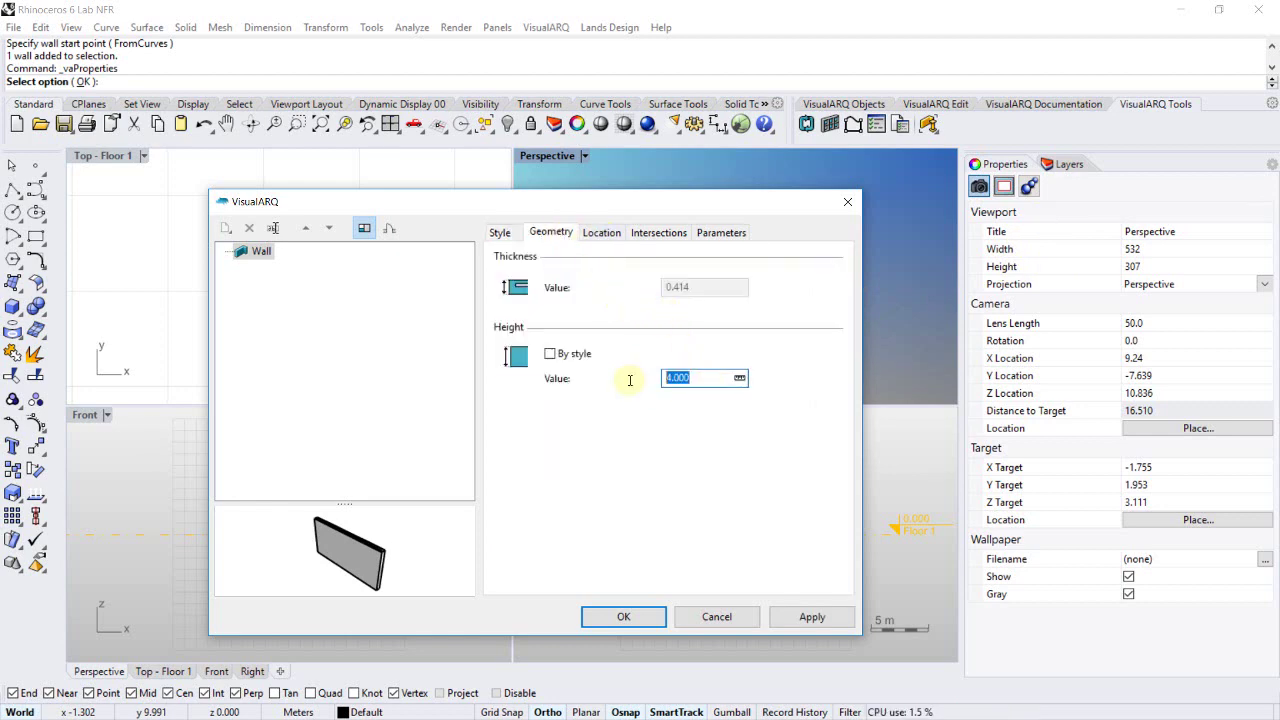
{"action": "type", "text": "3"}
{"action": "left_click", "coordinate": [621, 616]}
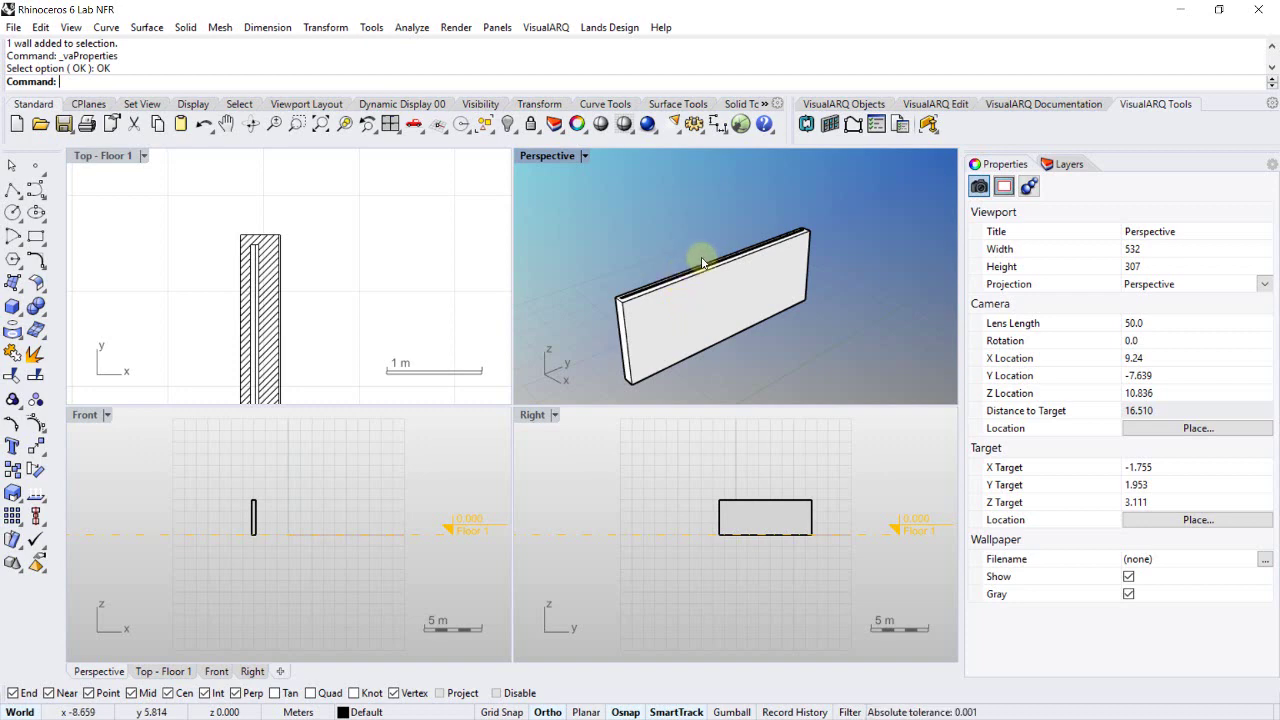
{"action": "left_click", "coordinate": [684, 311]}
{"action": "scroll", "coordinate": [257, 277], "scroll_direction": "up", "scroll_amount": 3}
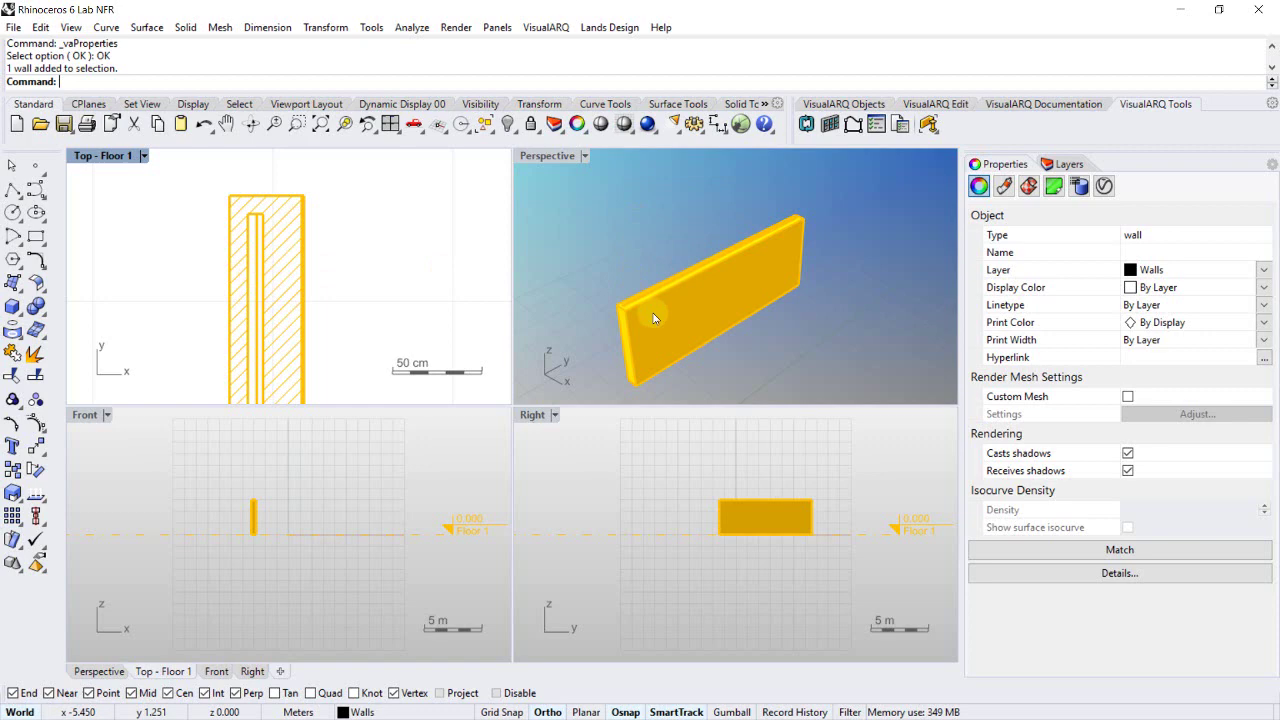
{"action": "scroll", "coordinate": [698, 302], "scroll_direction": "up", "scroll_amount": 3}
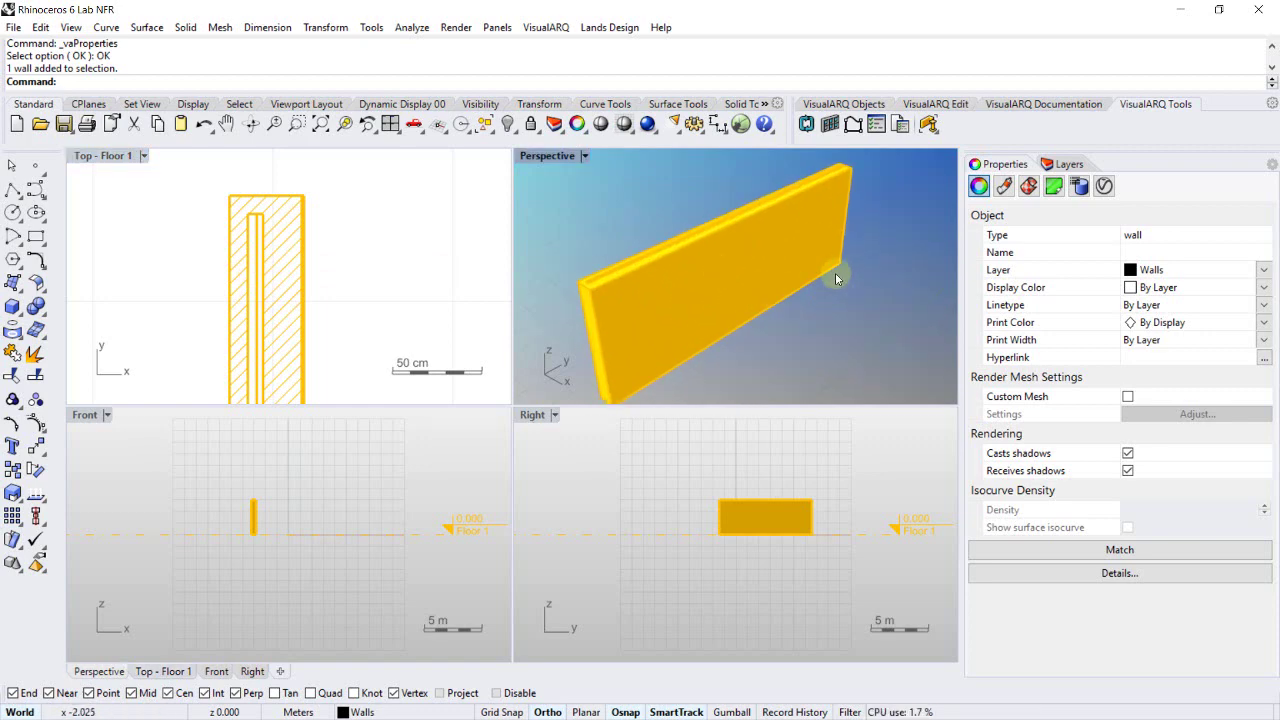
{"action": "left_click", "coordinate": [830, 104]}
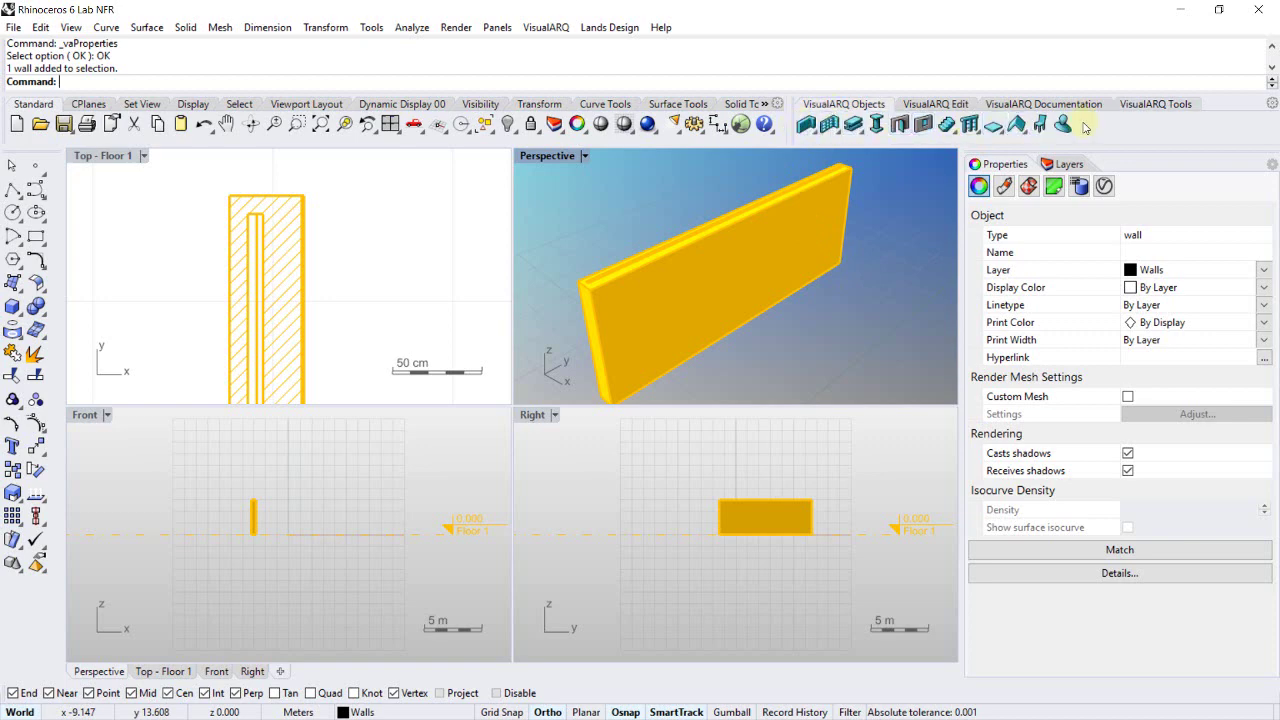
{"action": "right_click", "coordinate": [807, 130]}
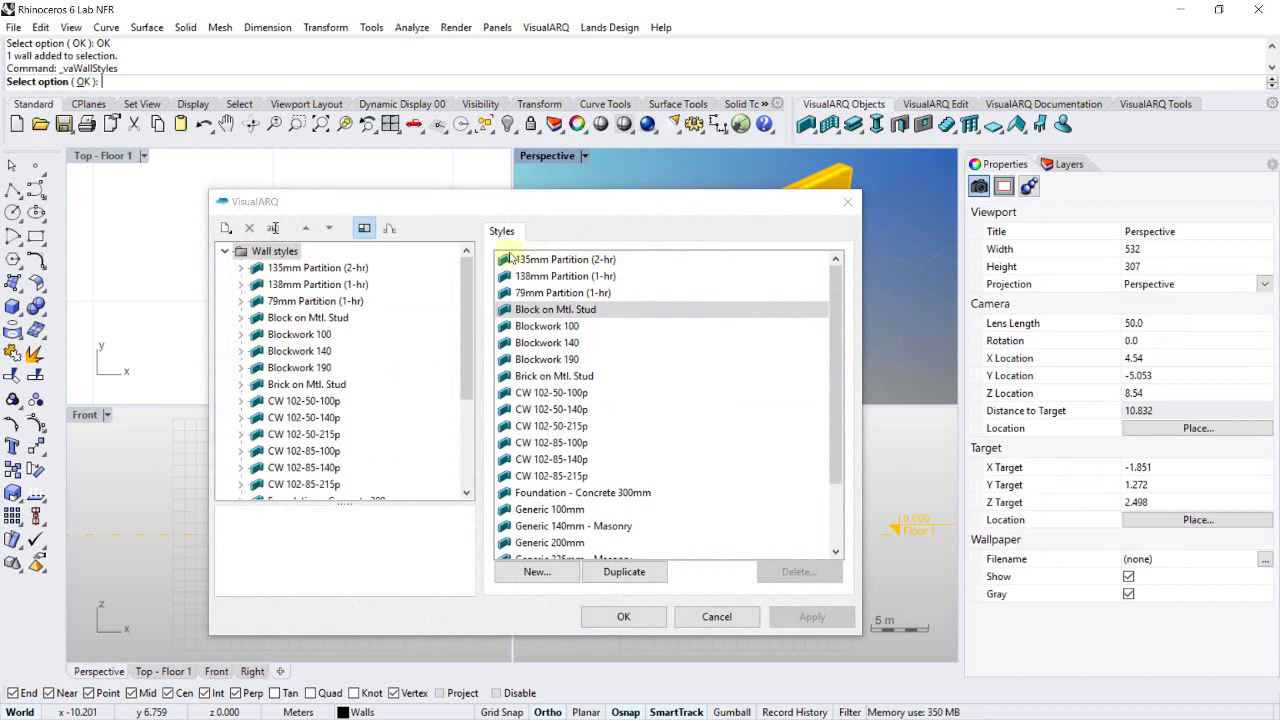
{"action": "mouse_move", "coordinate": [470, 277]}
{"action": "left_mouse_down"}
{"action": "mouse_move", "coordinate": [464, 368]}
{"action": "mouse_move", "coordinate": [462, 263]}
{"action": "left_mouse_up"}
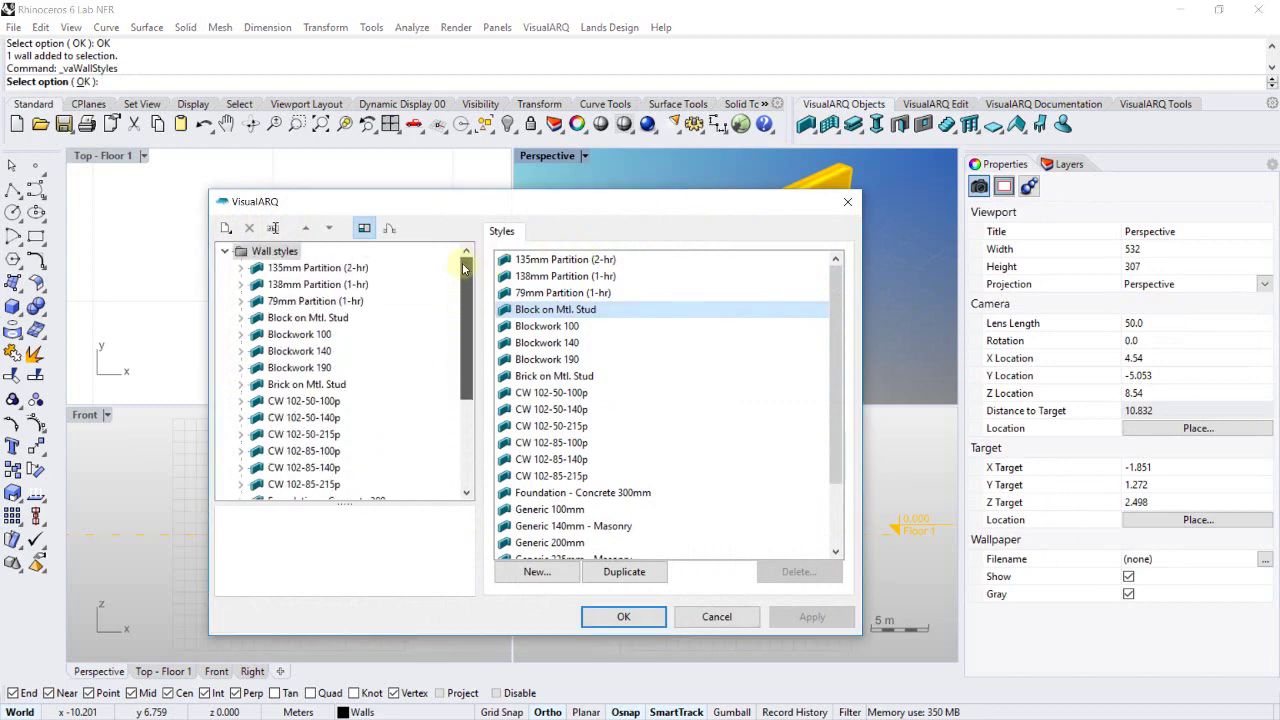
{"action": "left_click", "coordinate": [645, 617]}
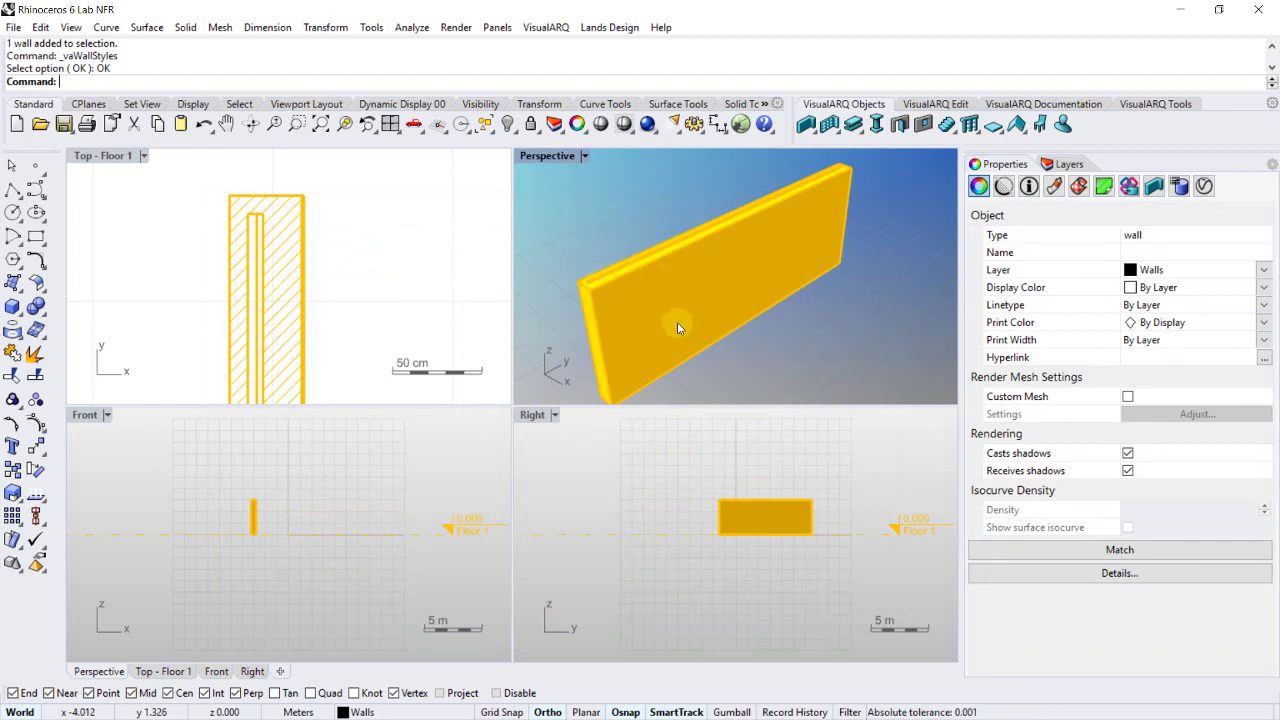
{"action": "left_click", "coordinate": [1150, 104]}
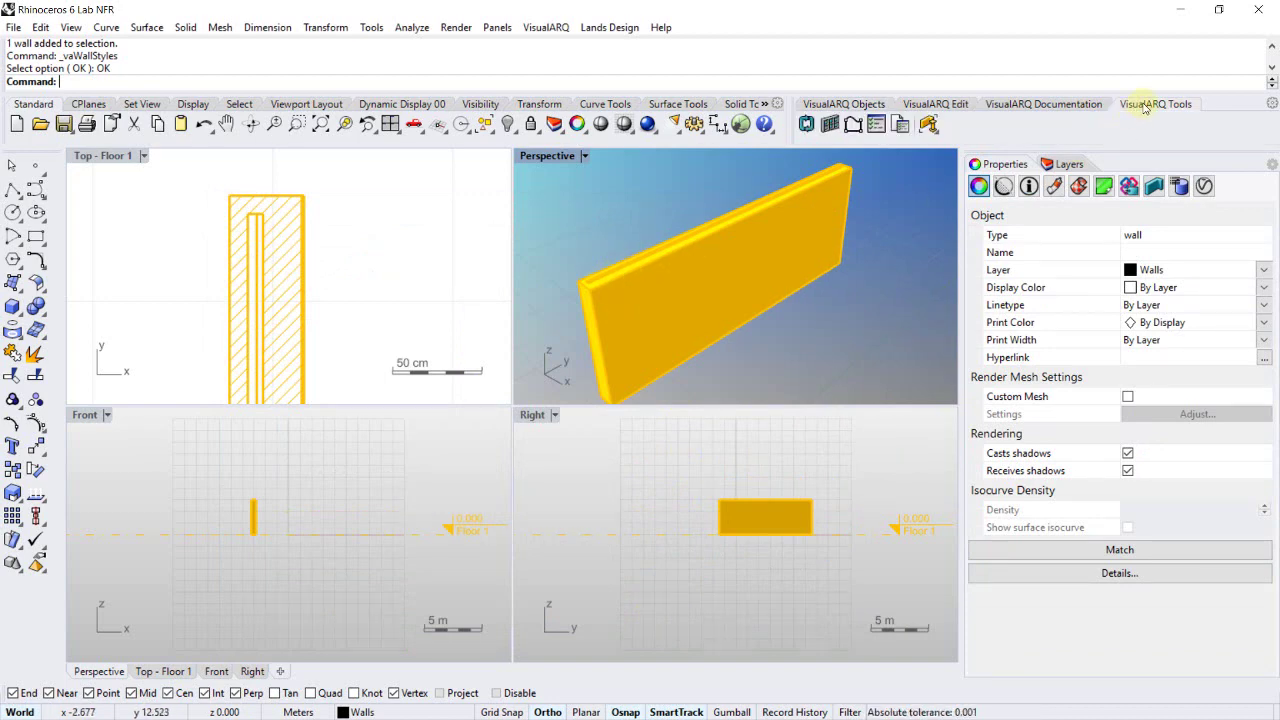
{"action": "right_click", "coordinate": [876, 128]}
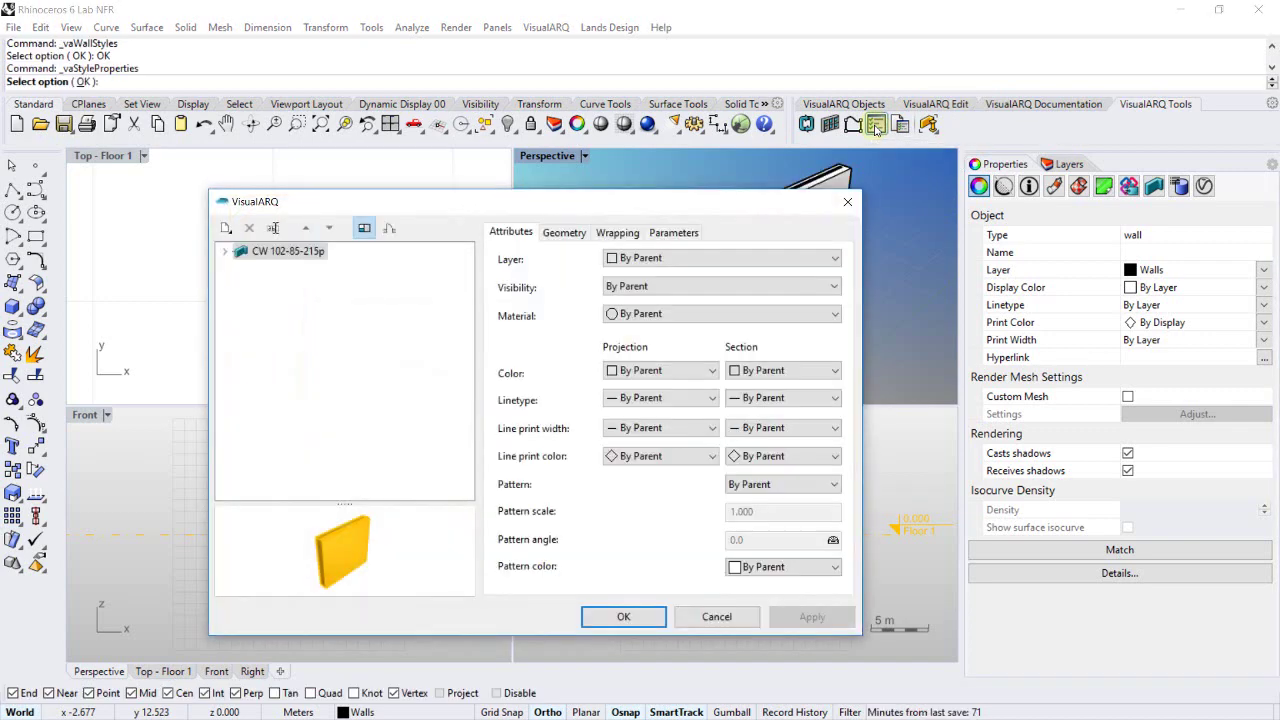
{"action": "left_click", "coordinate": [226, 252]}
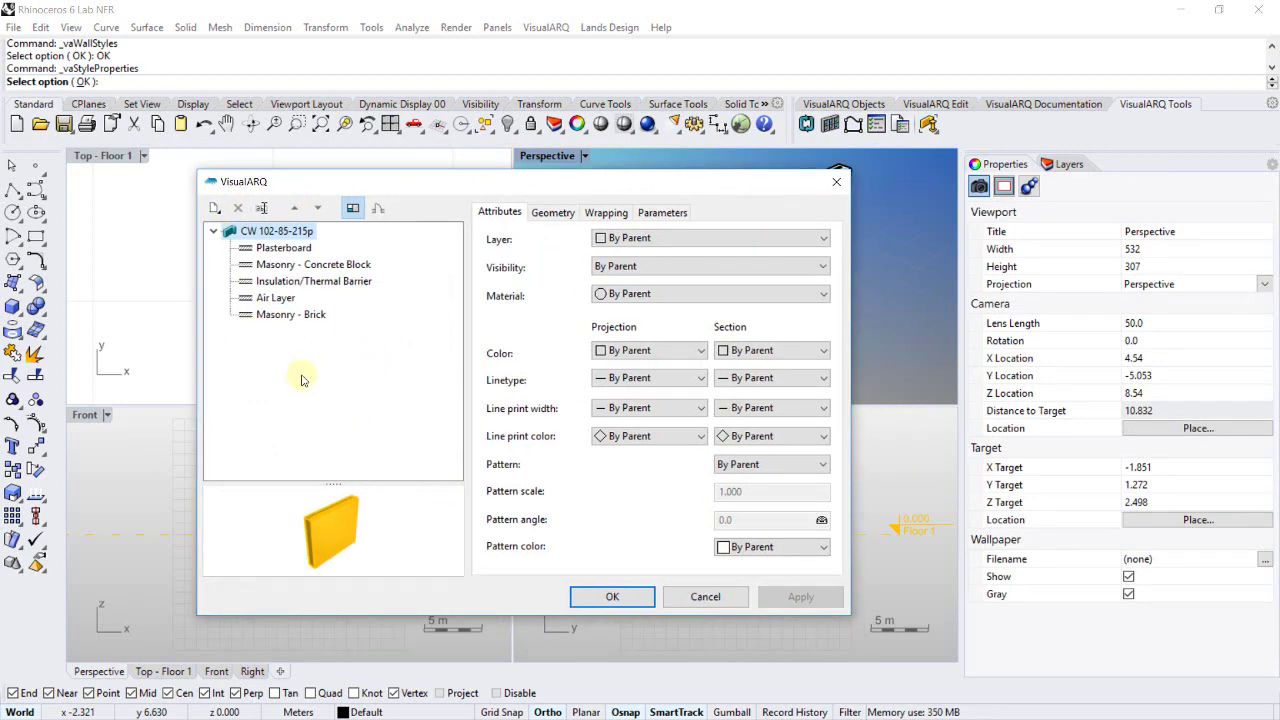
{"action": "left_click", "coordinate": [603, 596]}
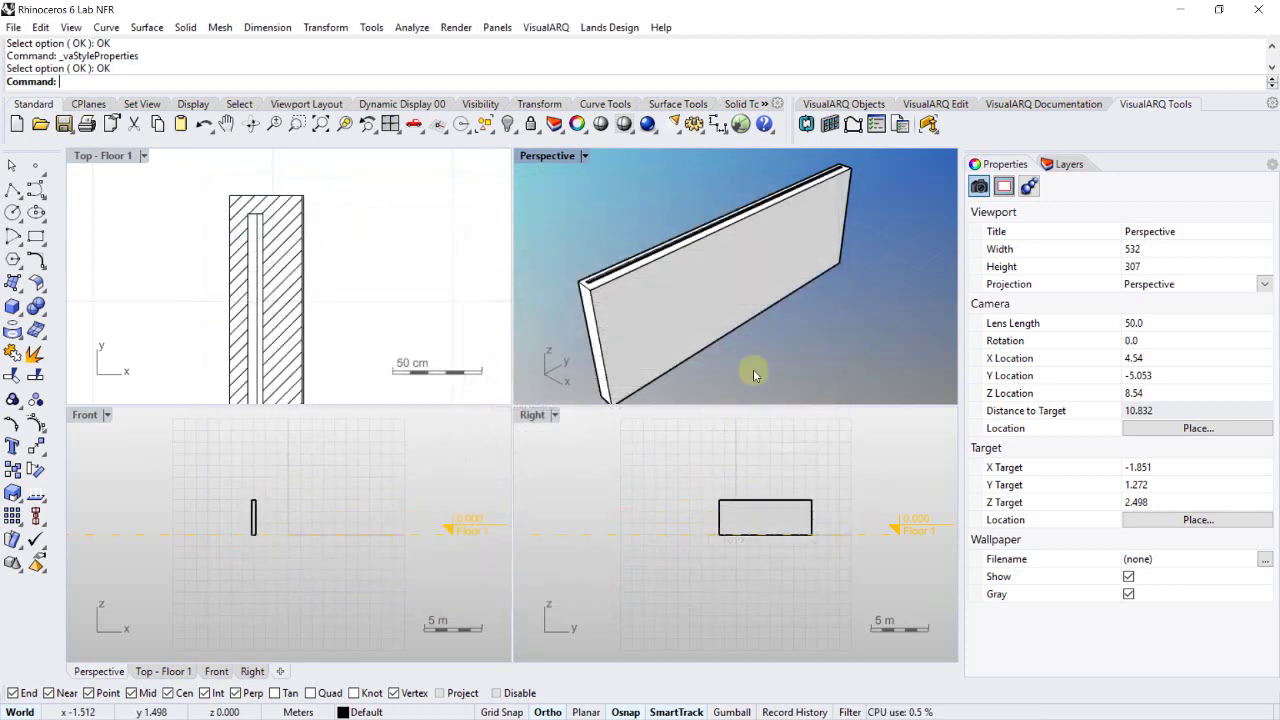
{"action": "left_click", "coordinate": [703, 302]}
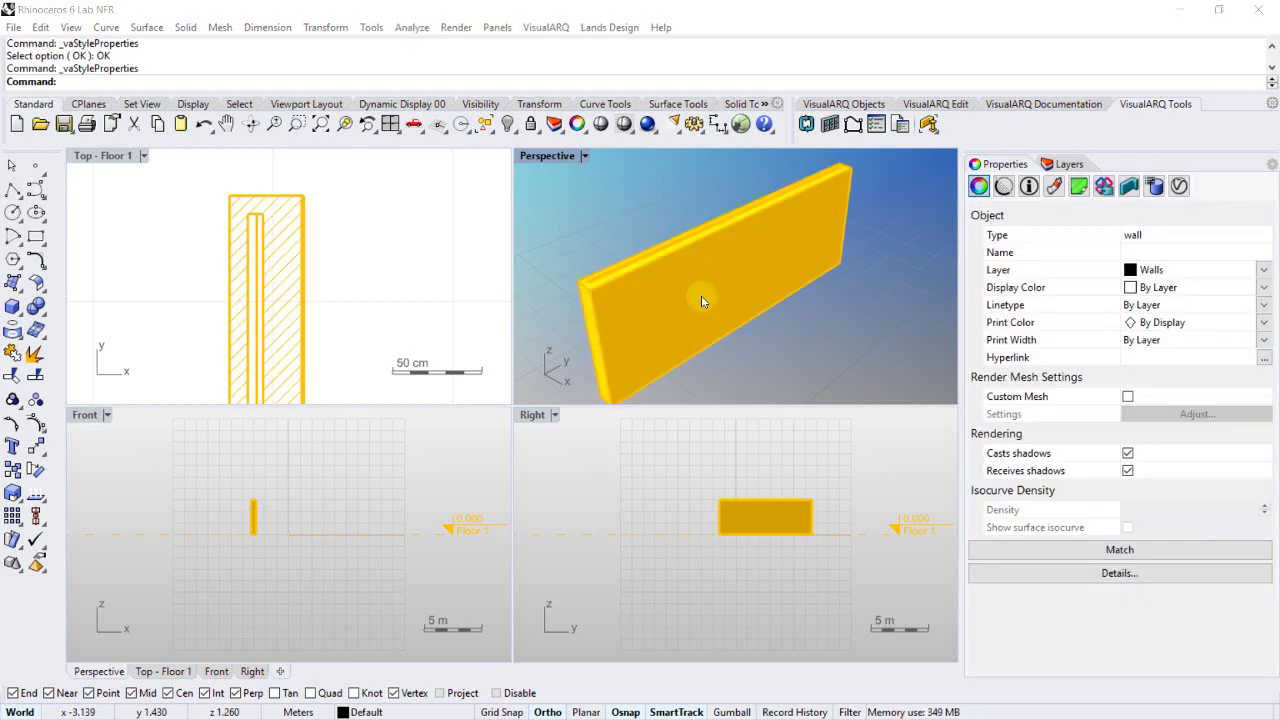
{"action": "double_click", "coordinate": [703, 302]}
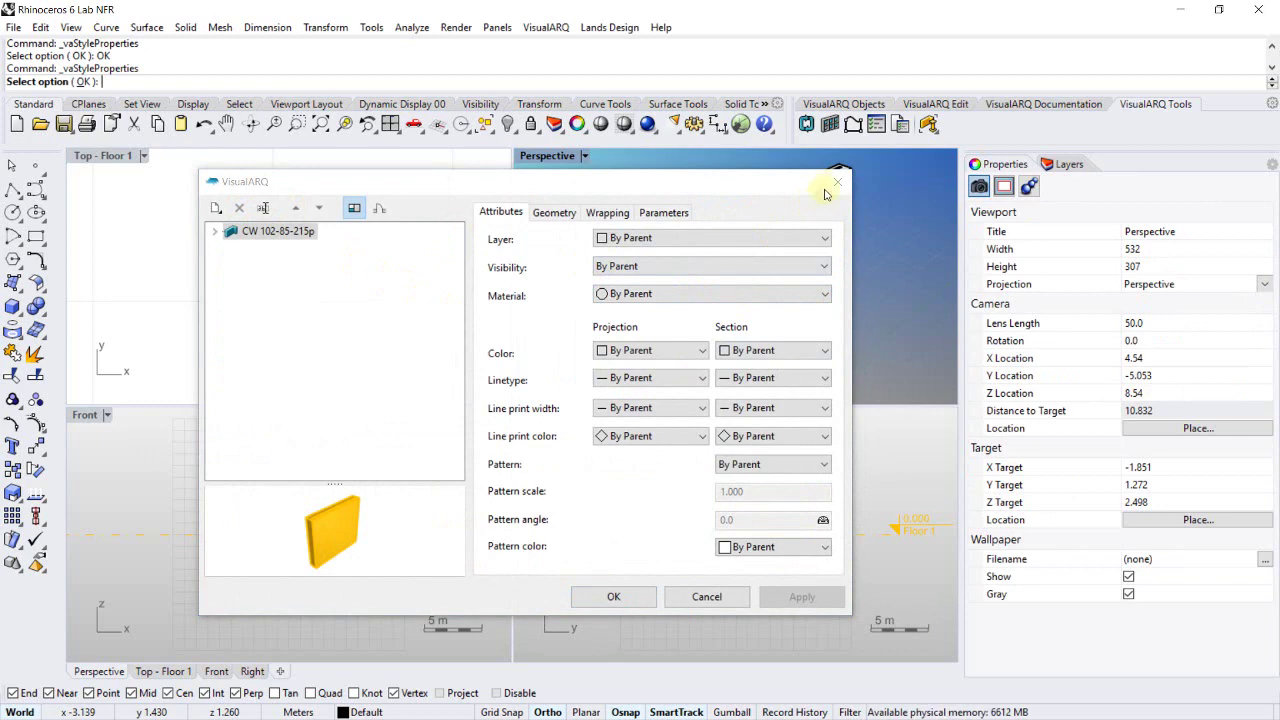
{"action": "left_click", "coordinate": [836, 182]}
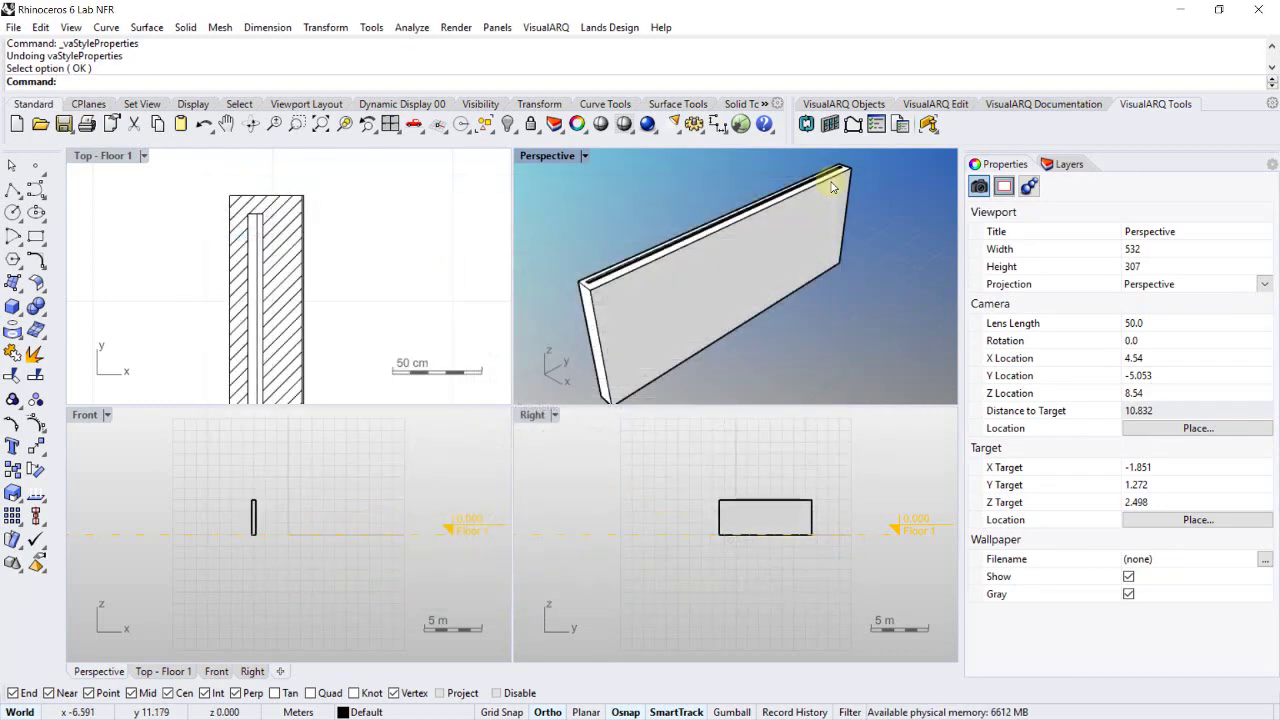
Turn on the wall's control points and drag its bottom-left point to angle the wall
{"action": "left_click_drag", "start_coordinate": [832, 187], "coordinate": [740, 277]}
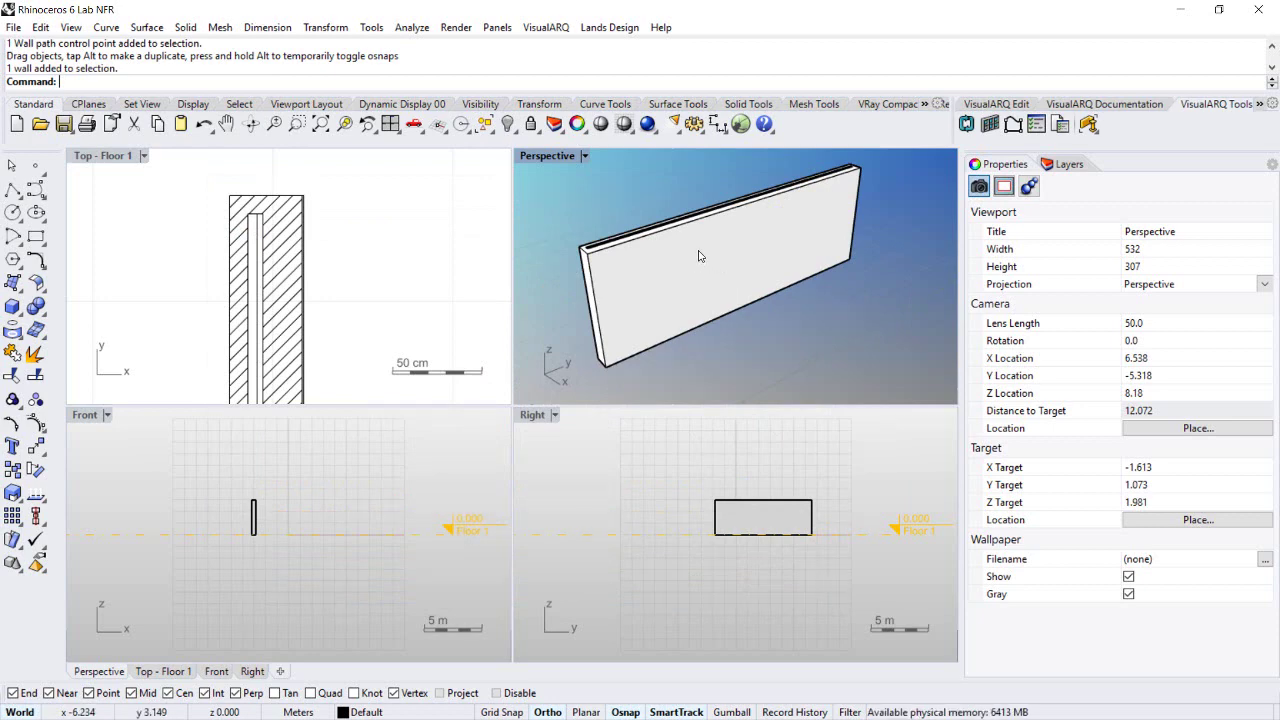
{"action": "left_click", "coordinate": [699, 255]}
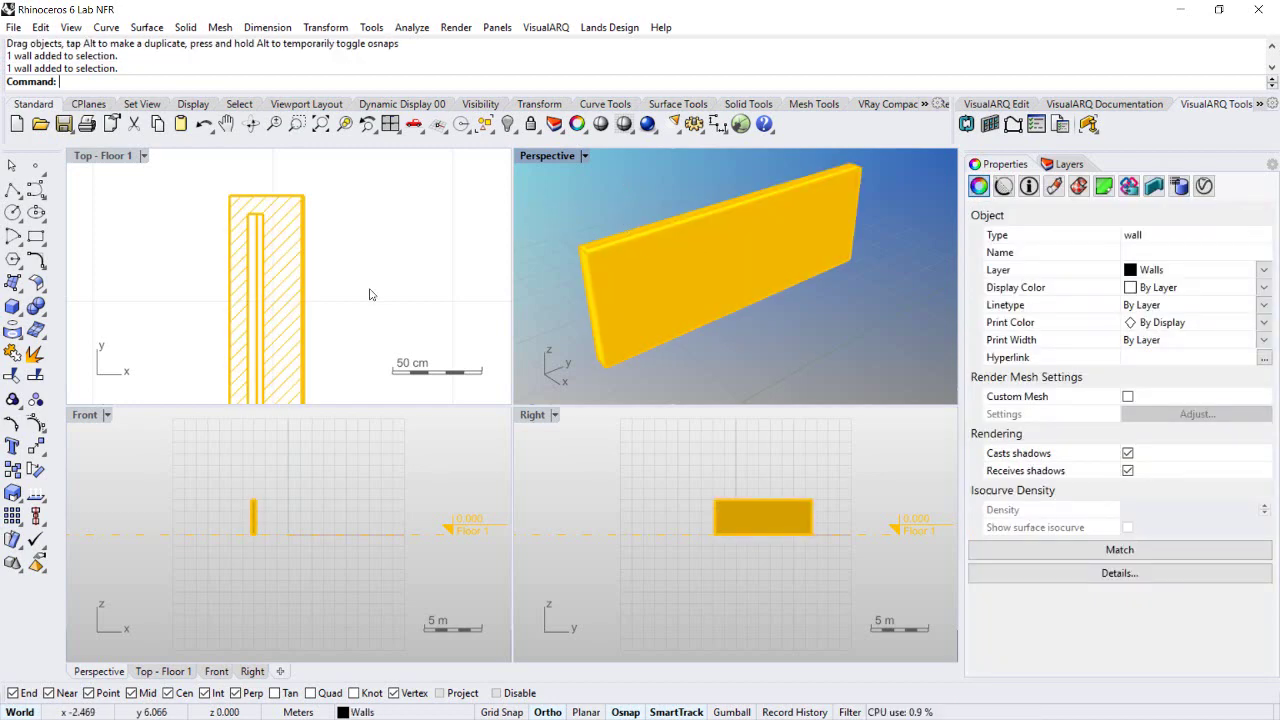
{"action": "left_click", "coordinate": [35, 422]}
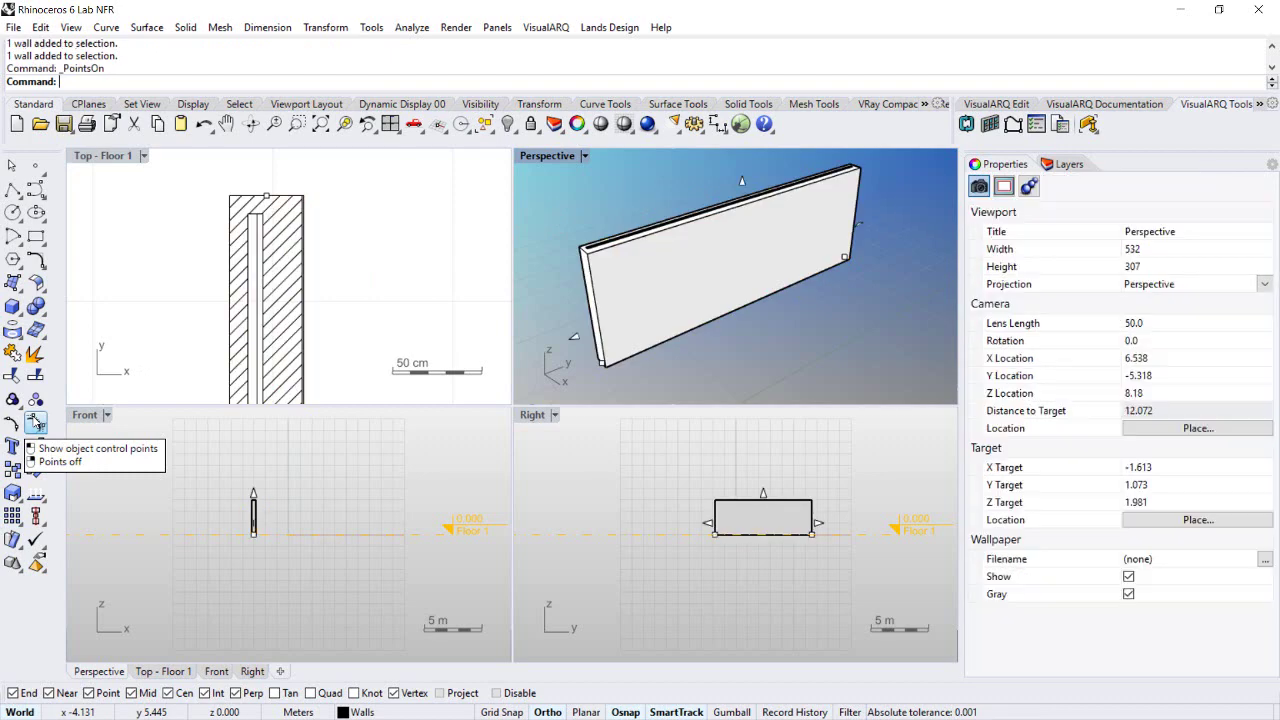
{"action": "left_click", "coordinate": [601, 363]}
{"action": "right_click_drag", "start_coordinate": [578, 372], "coordinate": [590, 337], "text": "shift"}
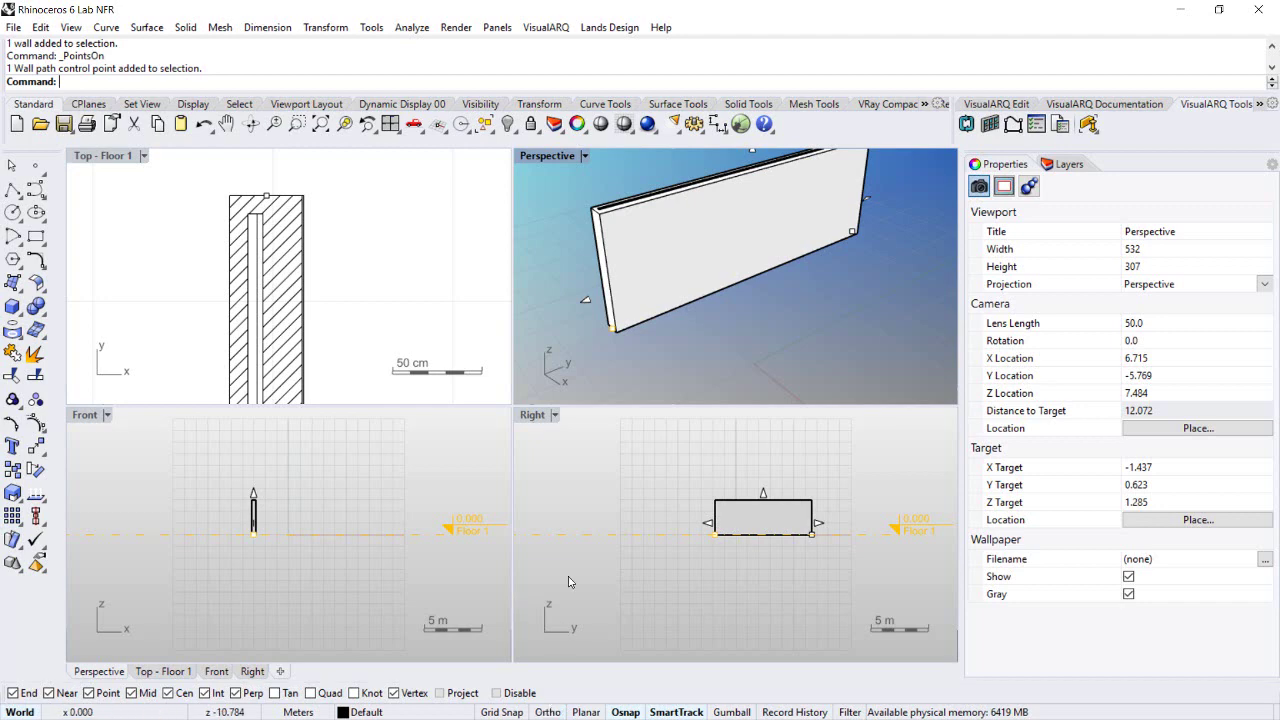
{"action": "left_click_drag", "start_coordinate": [611, 329], "coordinate": [718, 334]}
{"action": "mouse_move", "coordinate": [718, 334]}
{"action": "right_mouse_down"}
{"action": "mouse_move", "coordinate": [750, 309]}
{"action": "mouse_move", "coordinate": [710, 315]}
{"action": "right_mouse_up"}
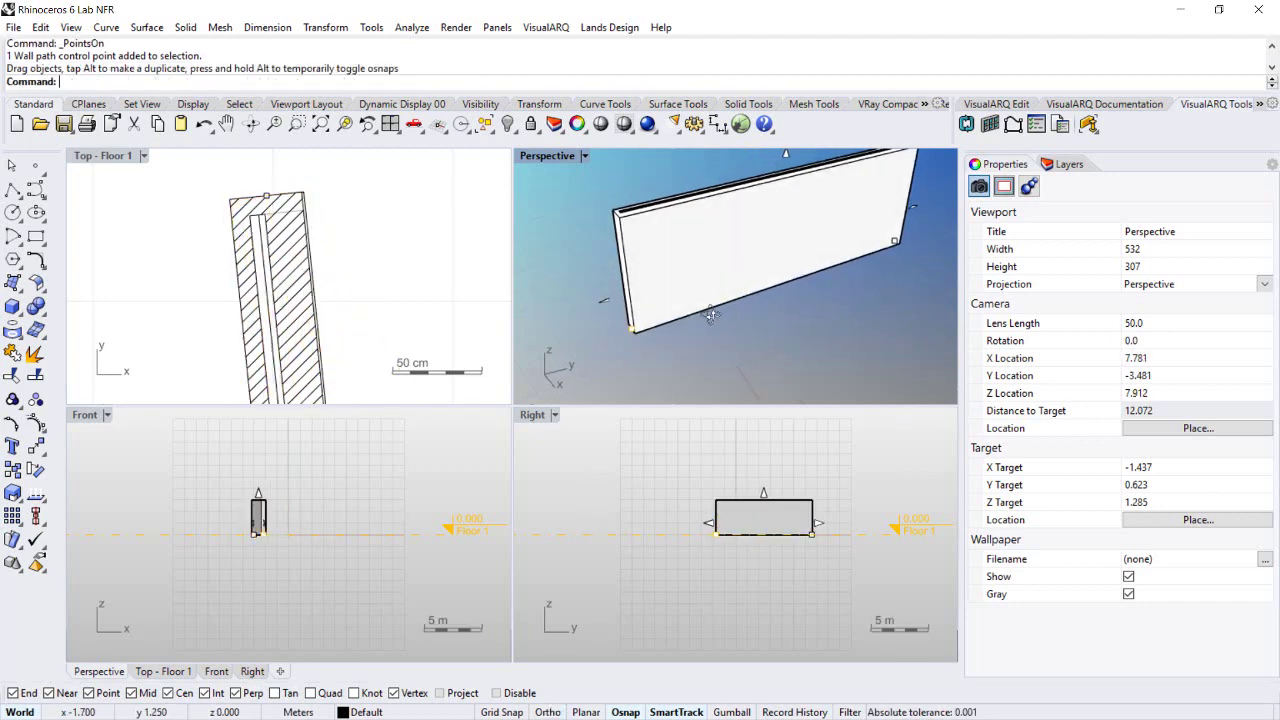
Stretch the wall from its start arrow, then drag the height grip upward to make it taller
{"action": "left_click", "coordinate": [629, 307]}
{"action": "left_click_drag", "start_coordinate": [628, 308], "coordinate": [748, 228]}
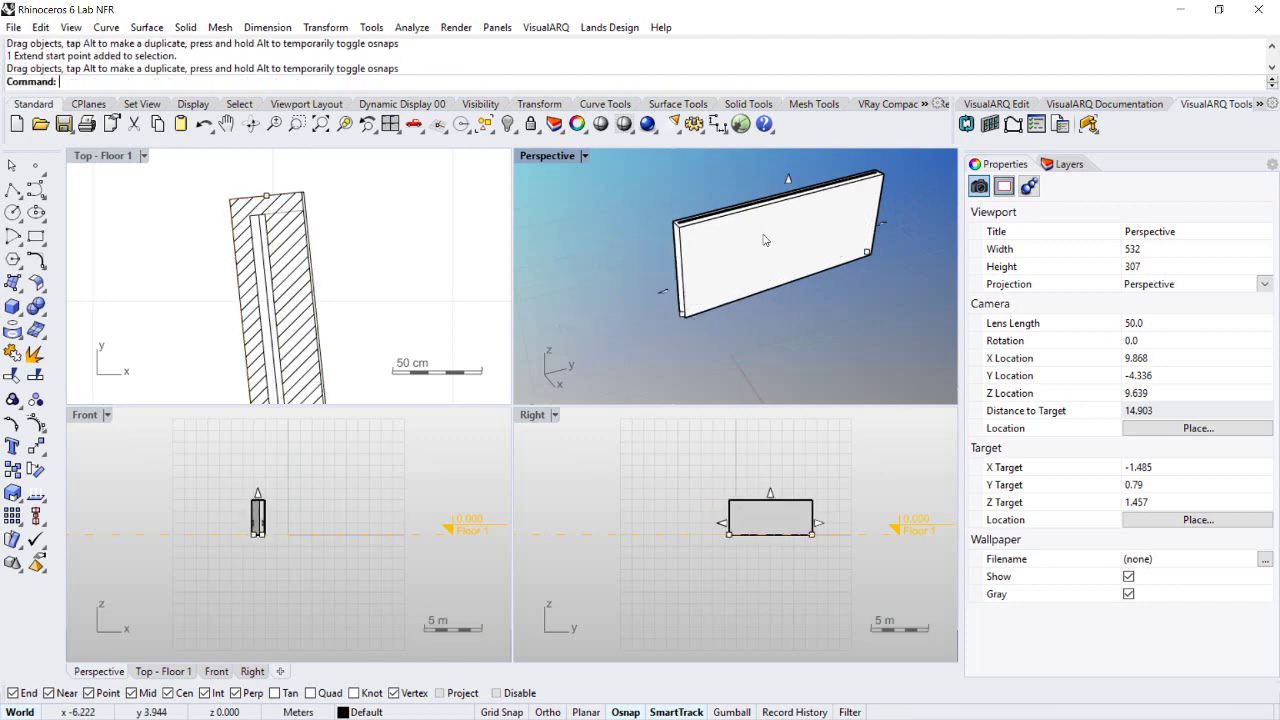
{"action": "right_click_drag", "start_coordinate": [740, 274], "coordinate": [751, 240], "text": "shift"}
{"action": "left_click", "coordinate": [747, 240]}
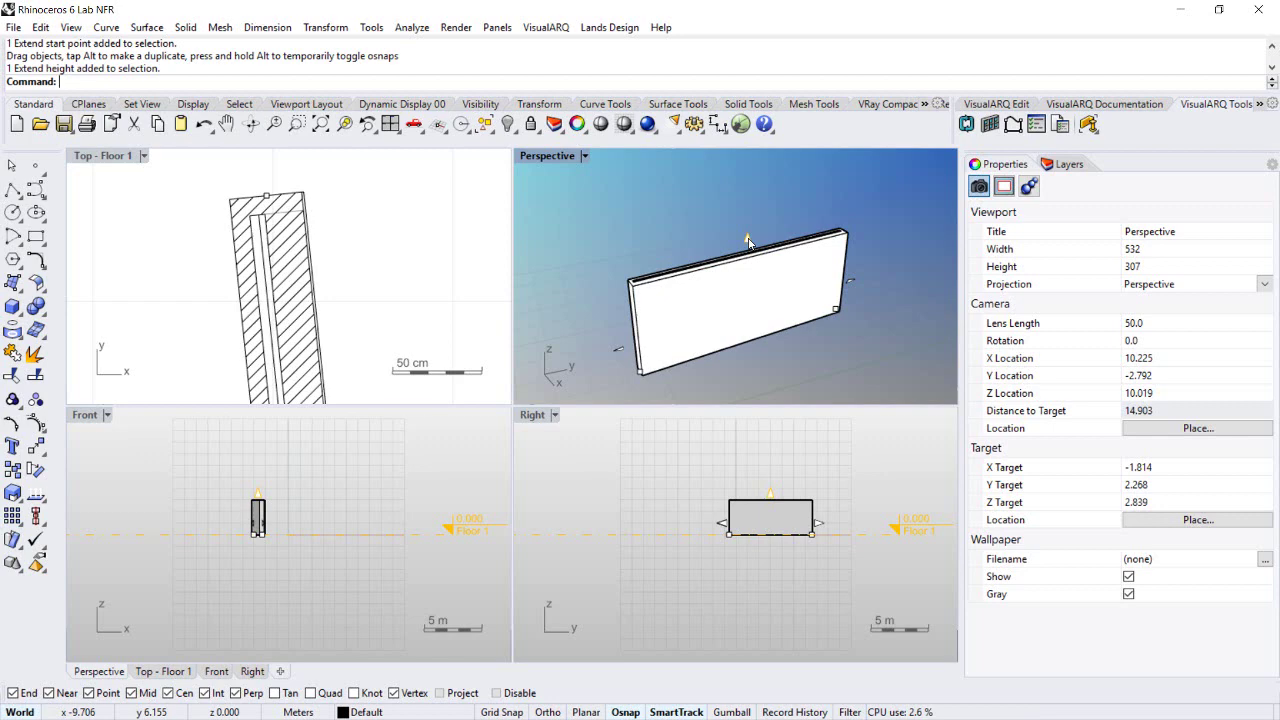
{"action": "left_click_drag", "start_coordinate": [747, 242], "coordinate": [748, 197]}
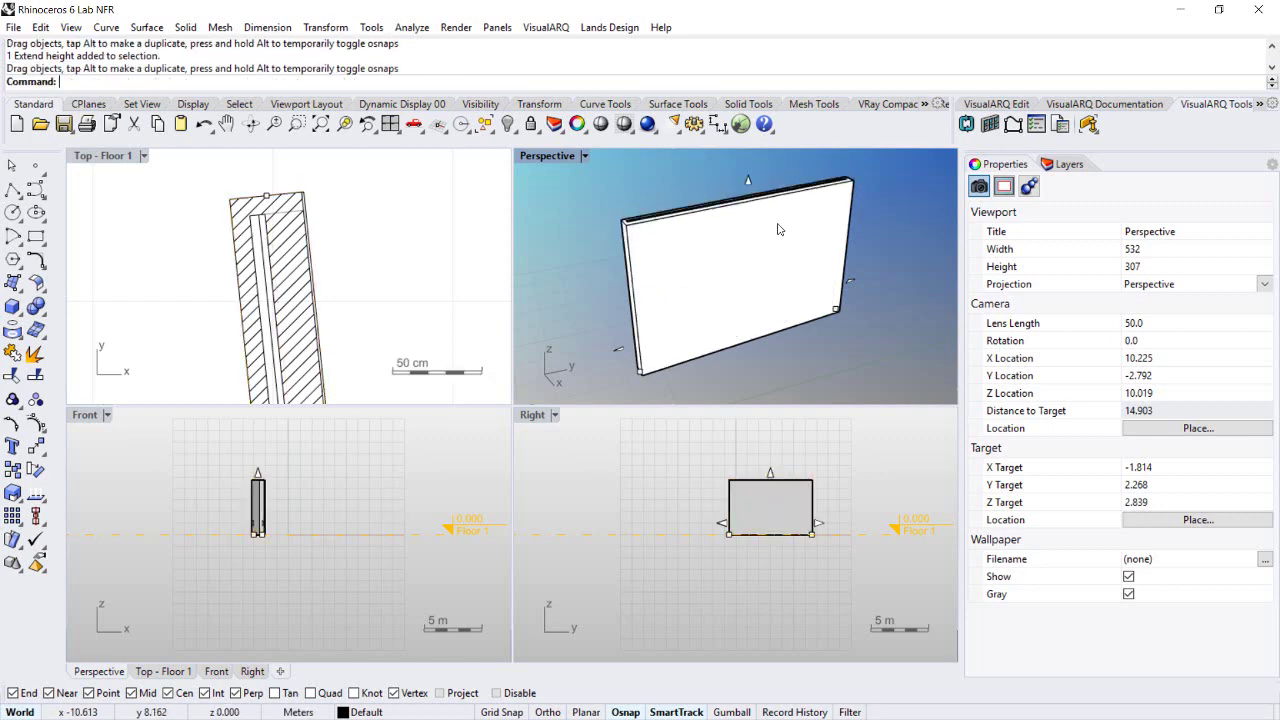